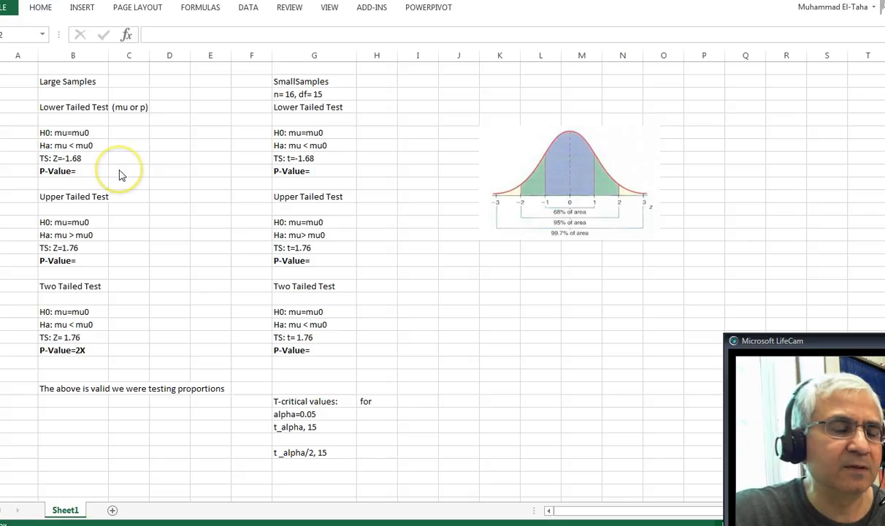
- Insert the statistical function NORM.S.DIST in the empty cell beside the large-sample lower-tailed P-Value label
left_click(120, 169)
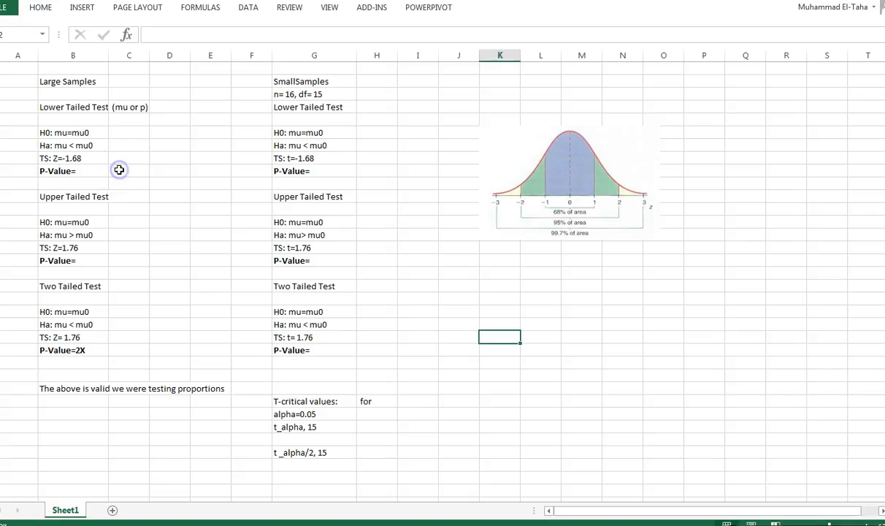
left_click(122, 170)
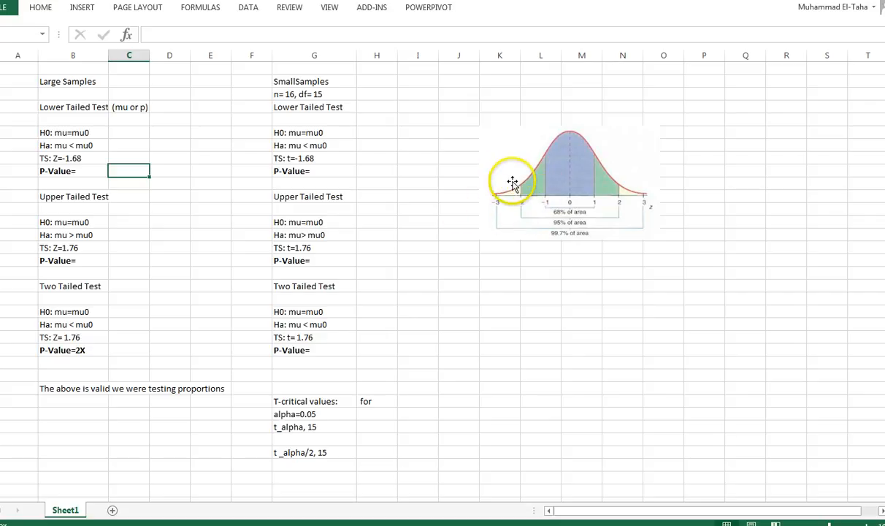
left_click(129, 35)
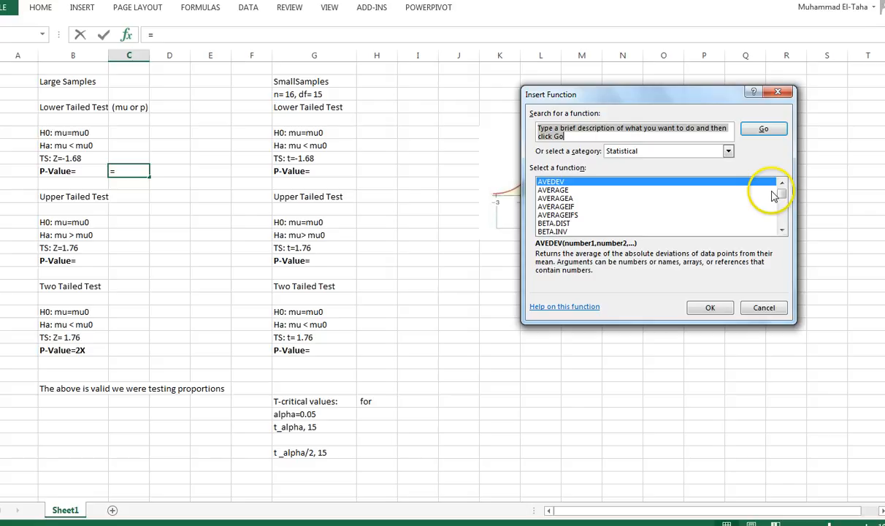
left_click(783, 222)
left_click(783, 222)
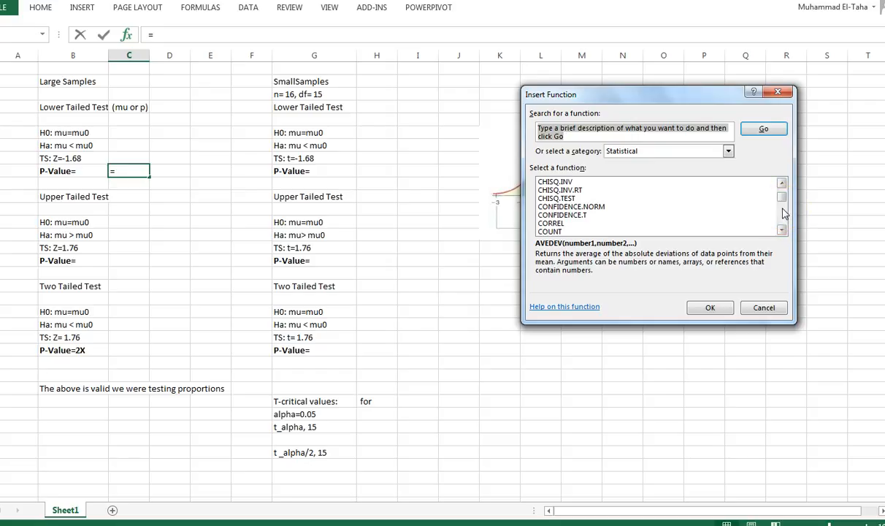
scroll(783, 213, "down", 8)
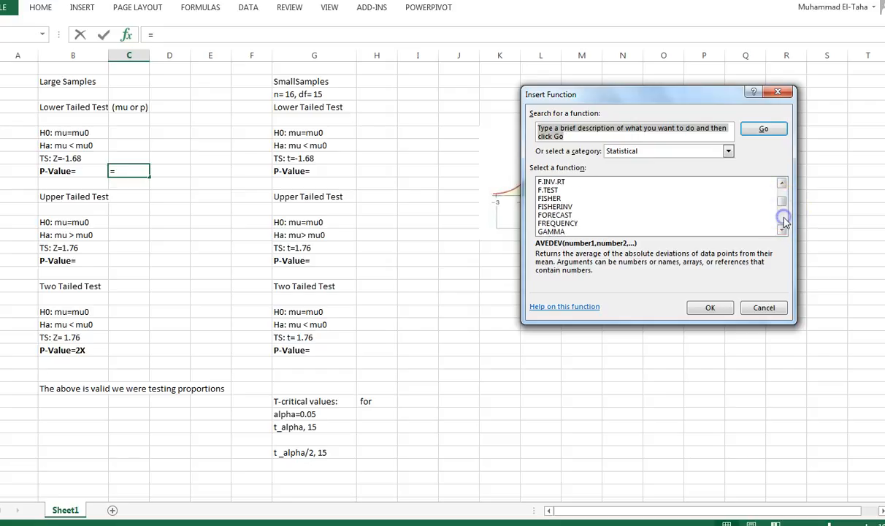
scroll(783, 222, "down", 8)
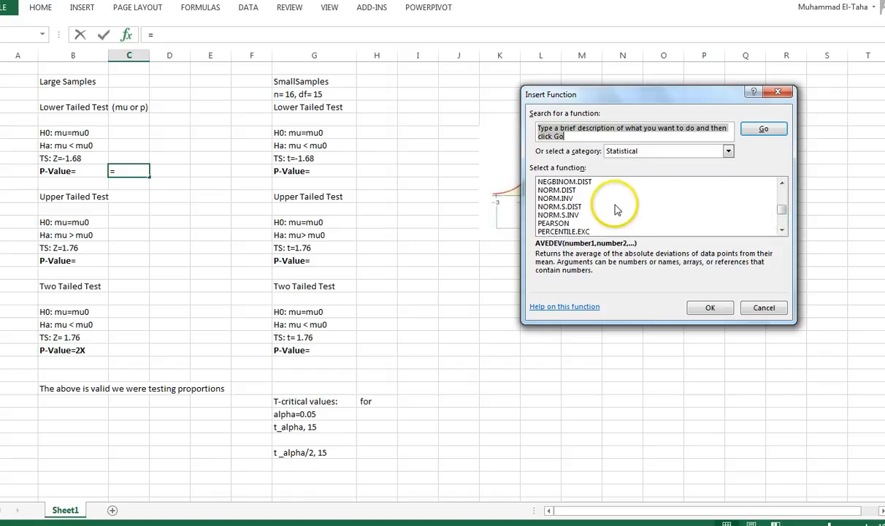
double_click(557, 207)
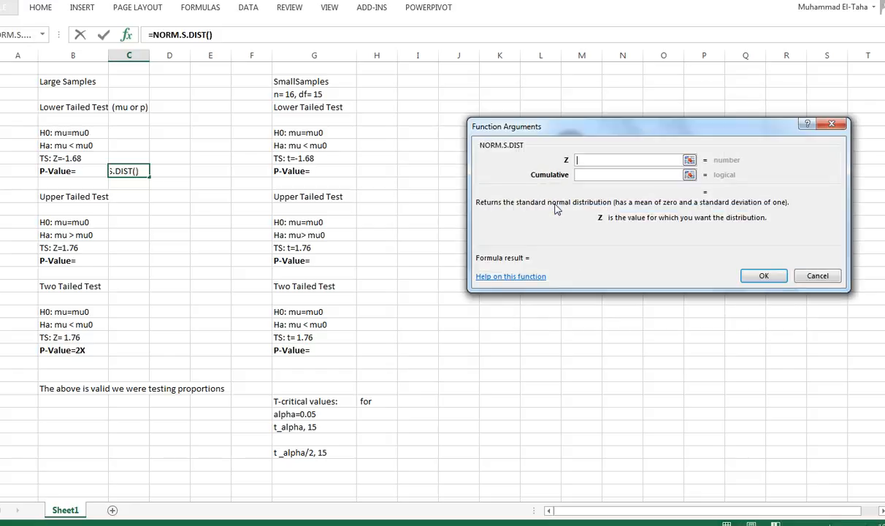
- Complete the lower-tailed NORM.S.DIST formula with Z set to -1.68 and Cumulative set to true
left_click(580, 161)
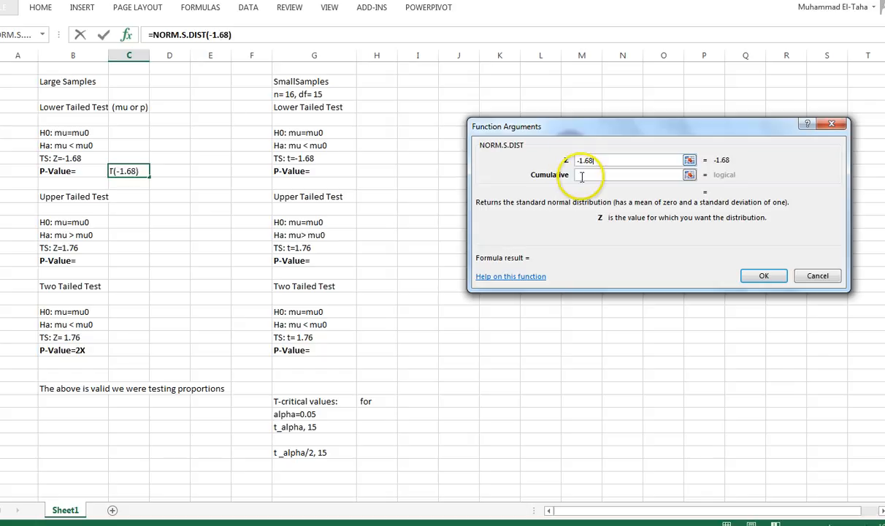
left_click(585, 175)
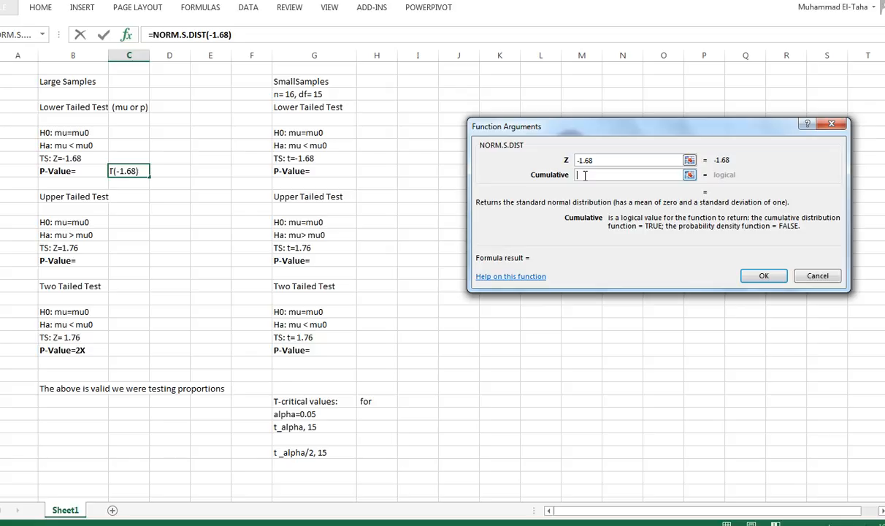
type("tru")
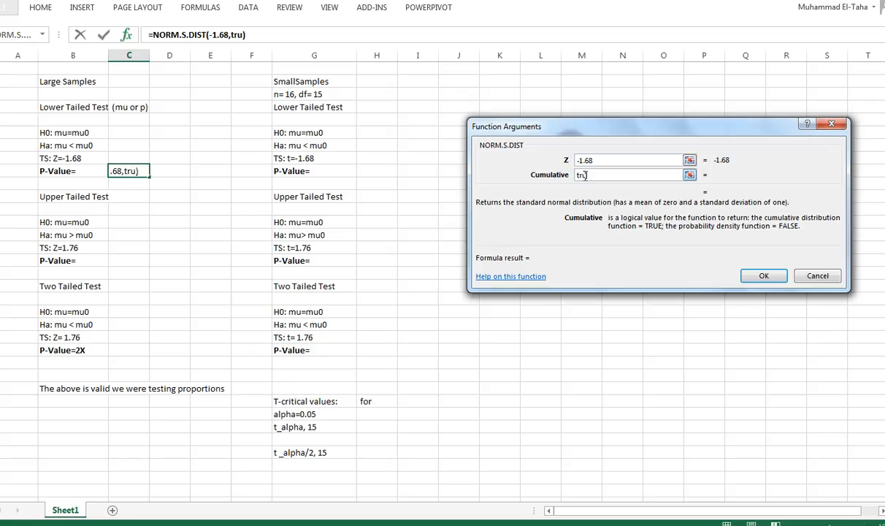
type("e")
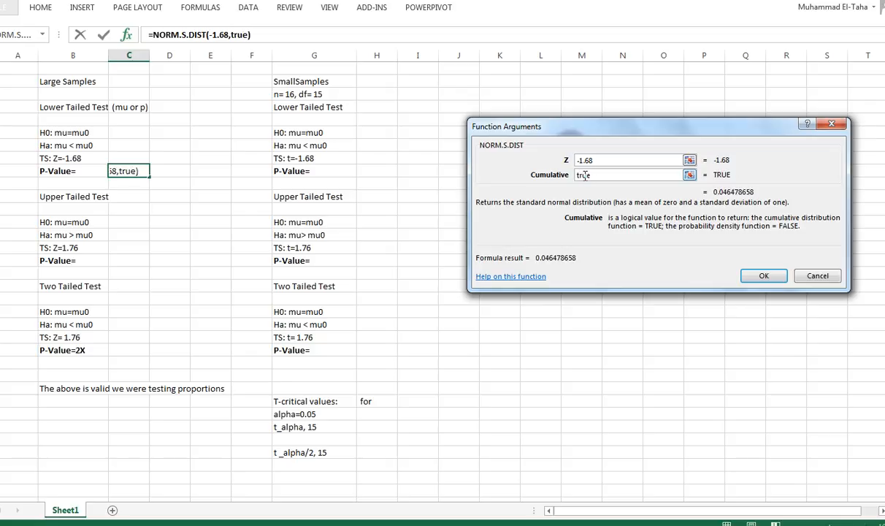
left_click(763, 275)
left_click(146, 171)
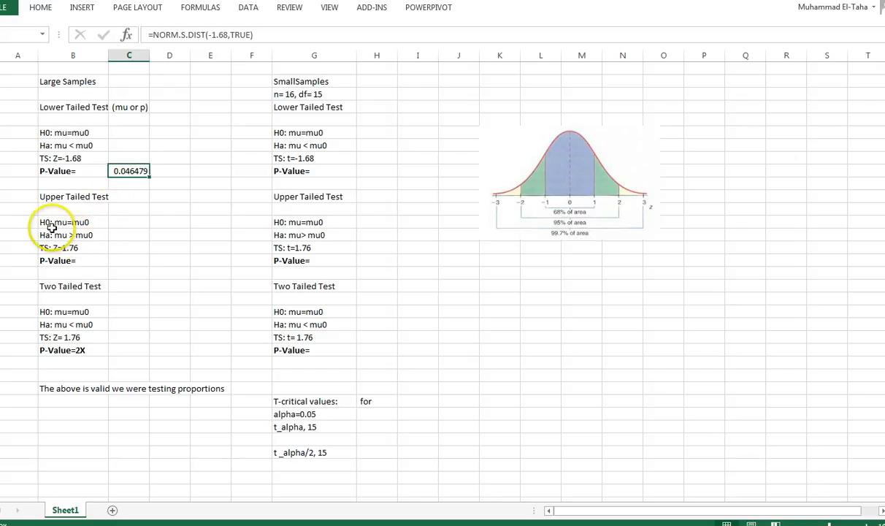
- Calculate the large-sample upper-tailed p-value beside its label using NORM.S.DIST with Z -1.76 and Cumulative true
left_click(123, 263)
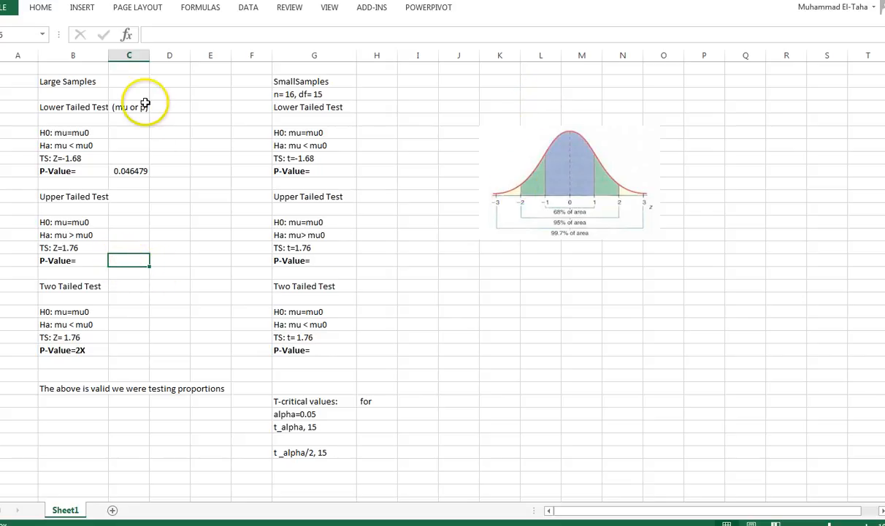
left_click(149, 34)
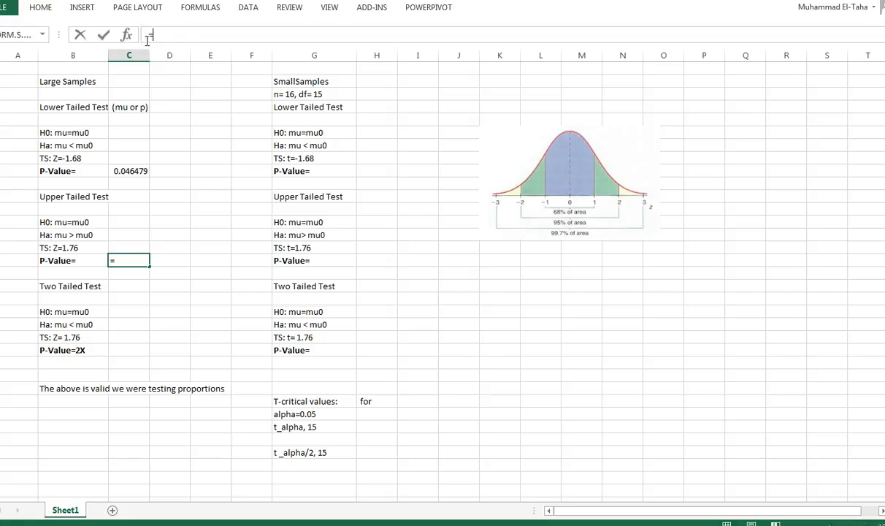
left_click(15, 34)
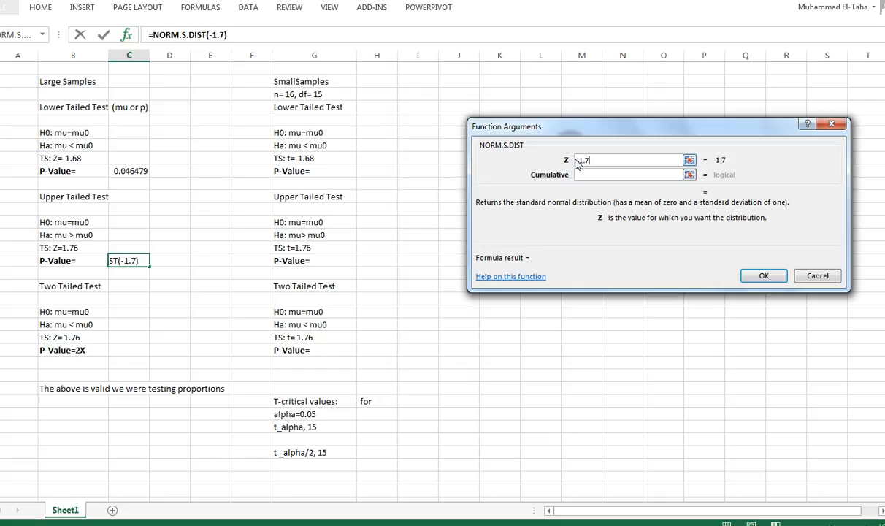
left_click(596, 178)
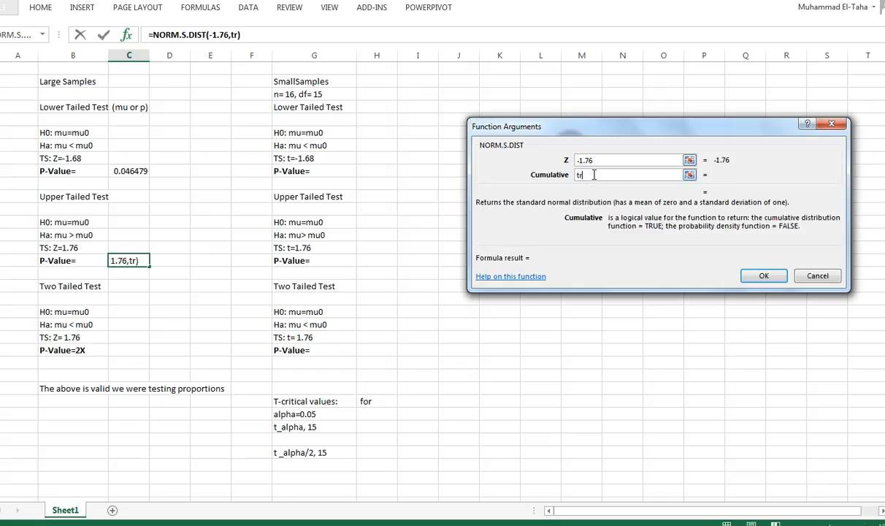
type("true")
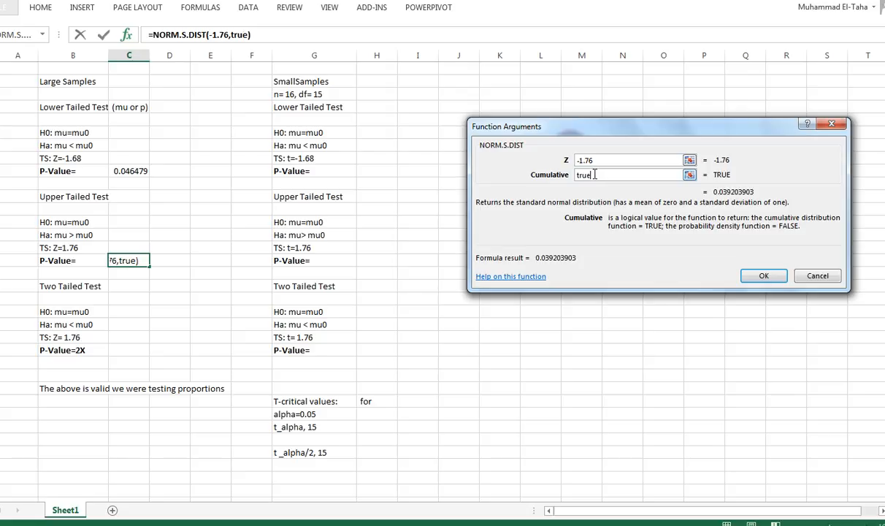
key("Return")
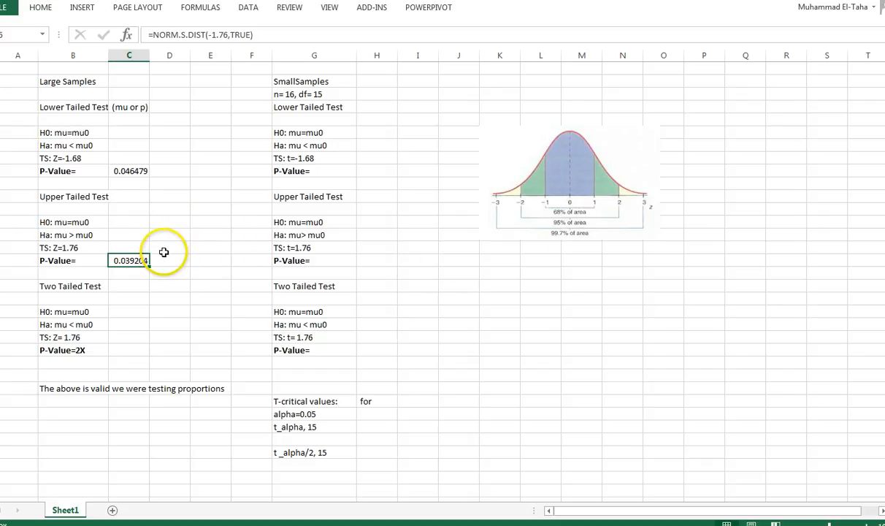
- Calculate the cumulative probability beside the upper-tailed TS: Z=1.76 label using NORM.S.DIST with Z 1.76 and Cumulative true
left_click(134, 248)
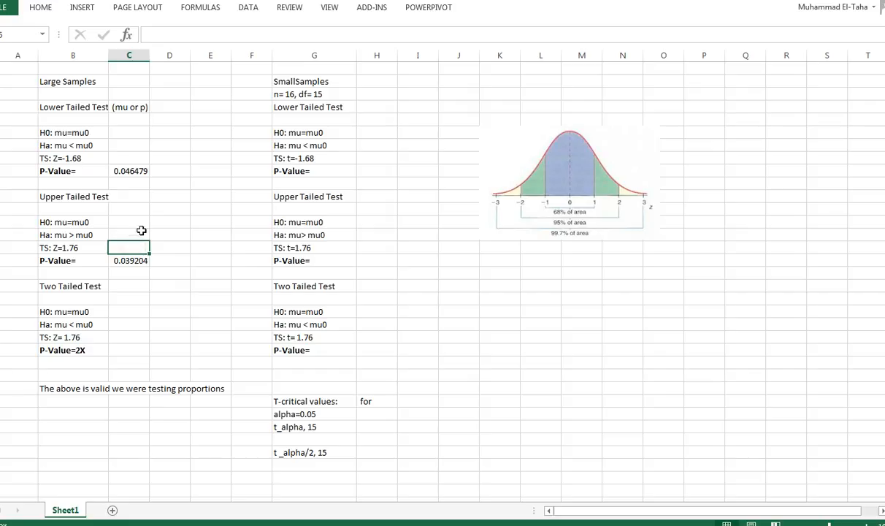
left_click(126, 34)
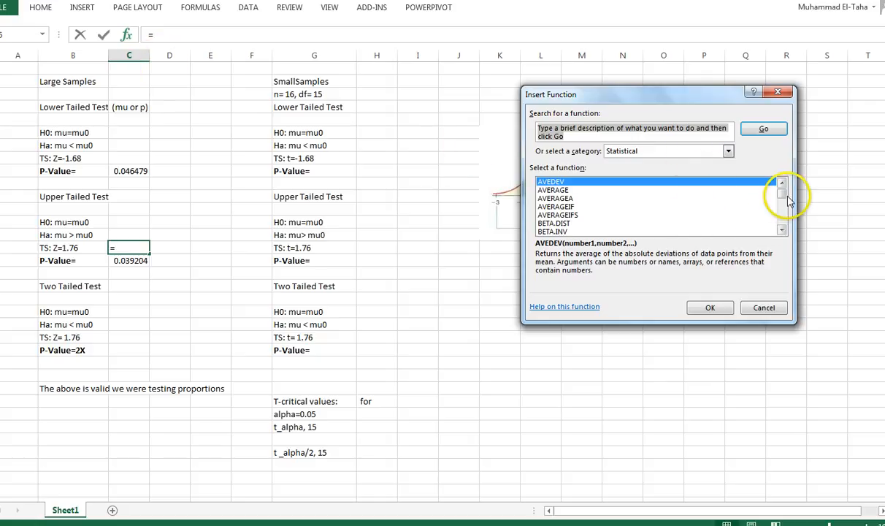
left_click_drag(783, 191, 785, 210)
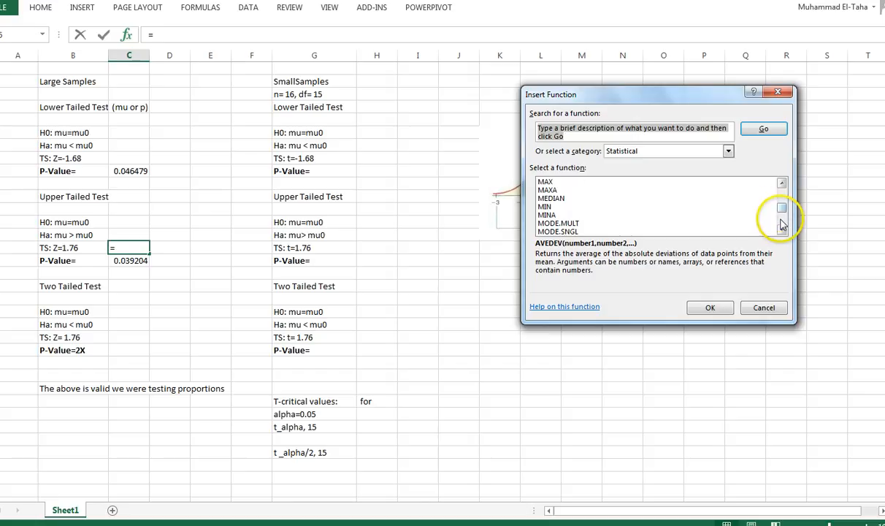
left_click(784, 226)
double_click(558, 215)
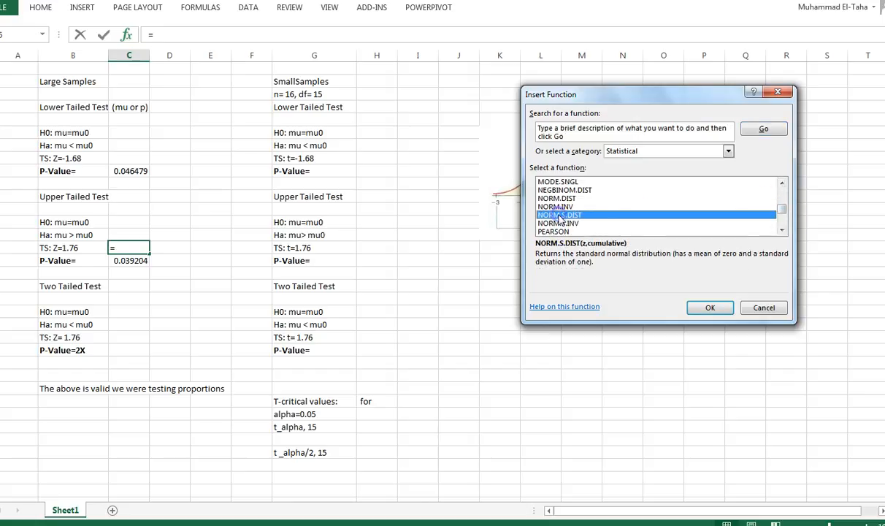
left_click(584, 161)
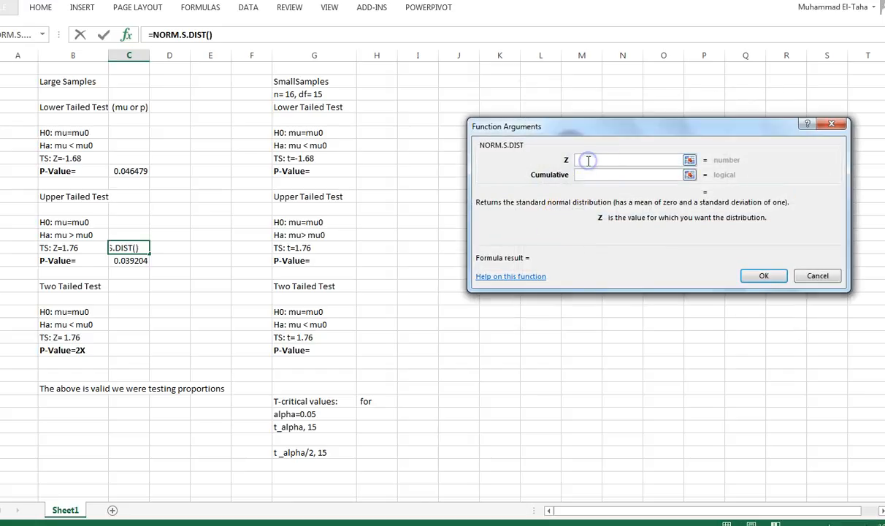
type("1.76")
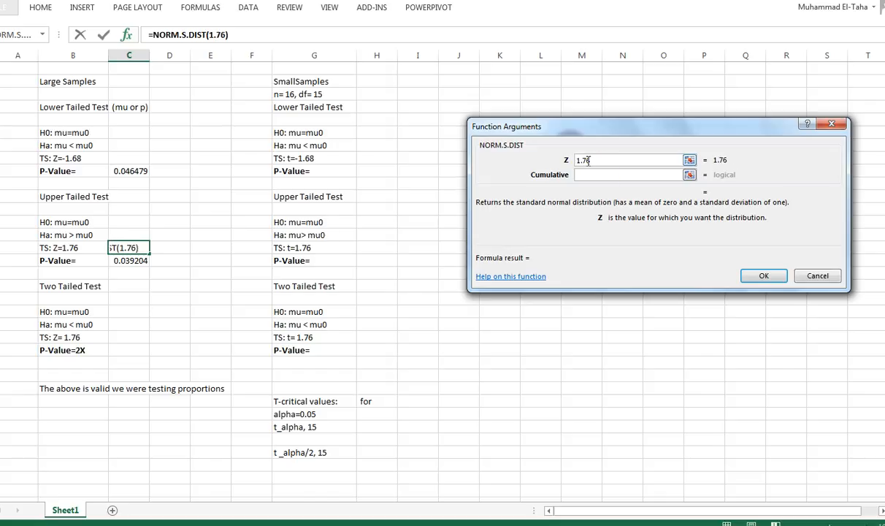
left_click(594, 173)
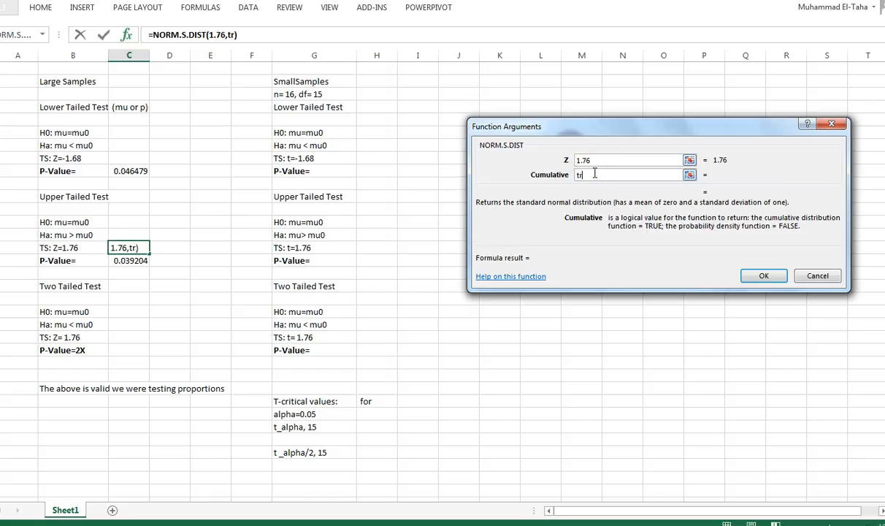
type("true")
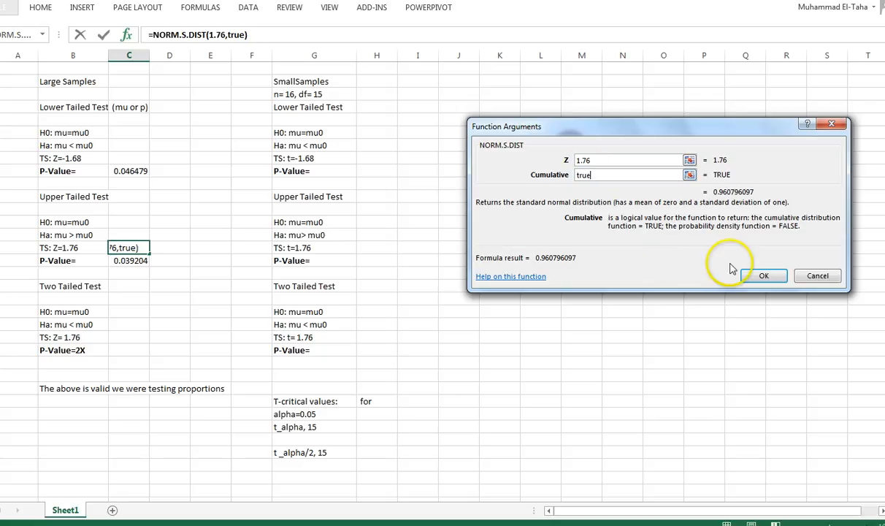
left_click(759, 276)
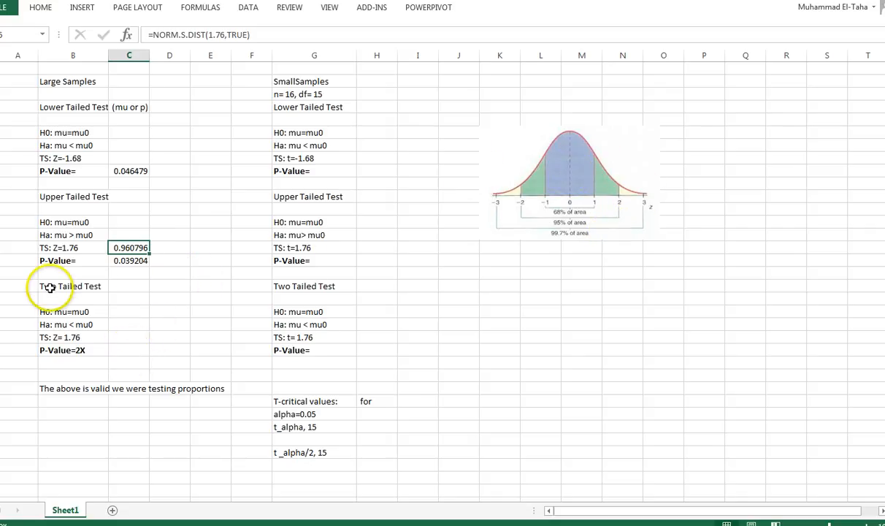
- Calculate the one-tail probability beside the large-sample P-Value=2X label using NORM.S.DIST with Z -1.76 and Cumulative true
left_click(126, 349)
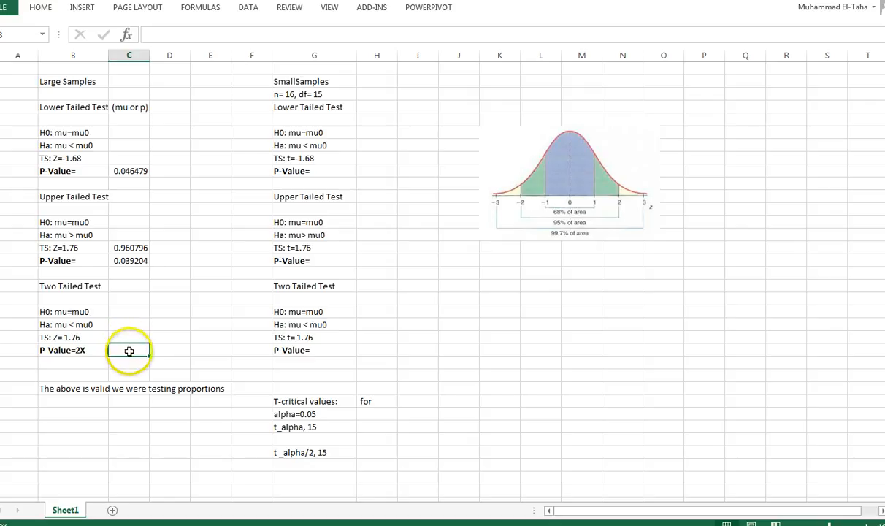
left_click(146, 33)
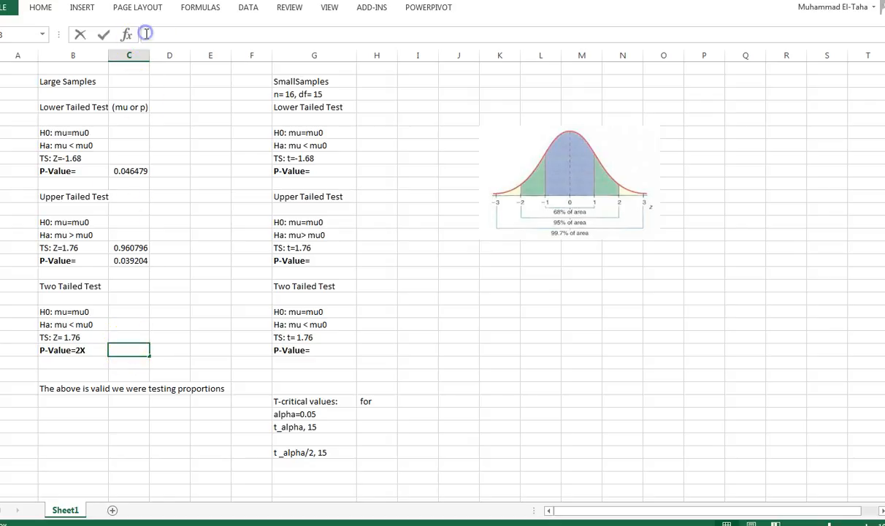
left_click(18, 34)
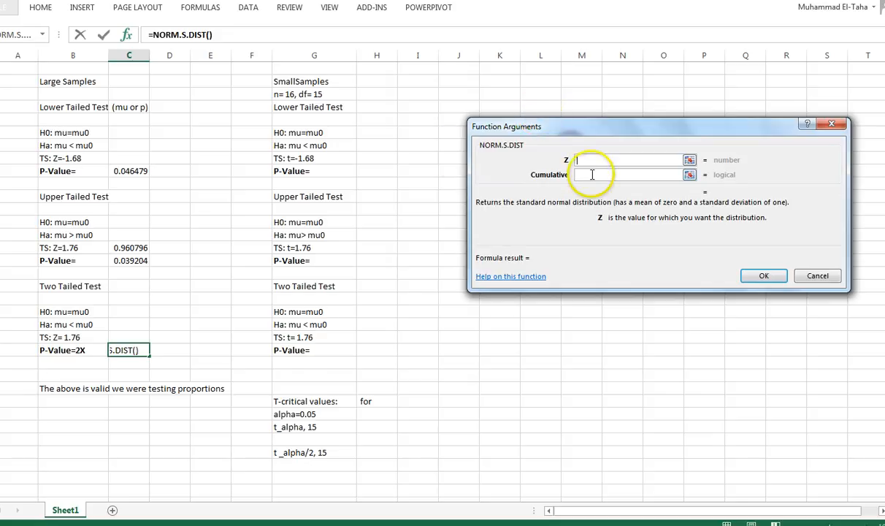
left_click(579, 161)
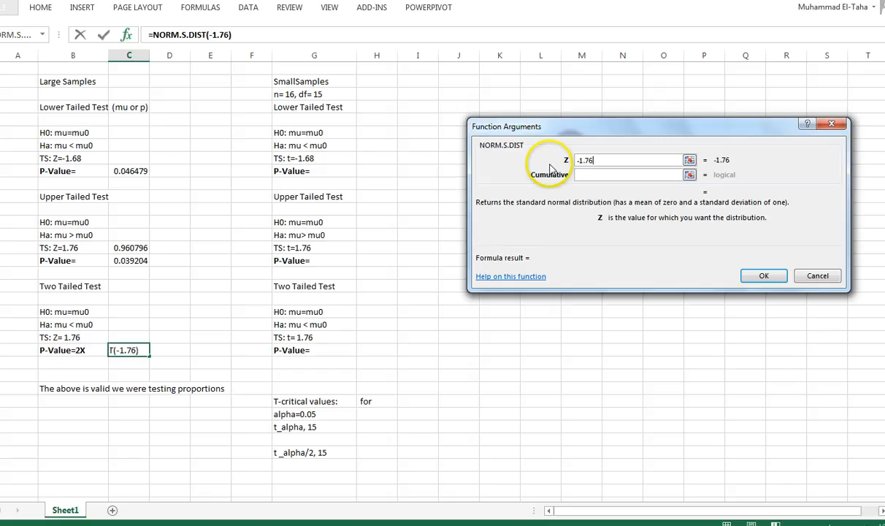
left_click(598, 175)
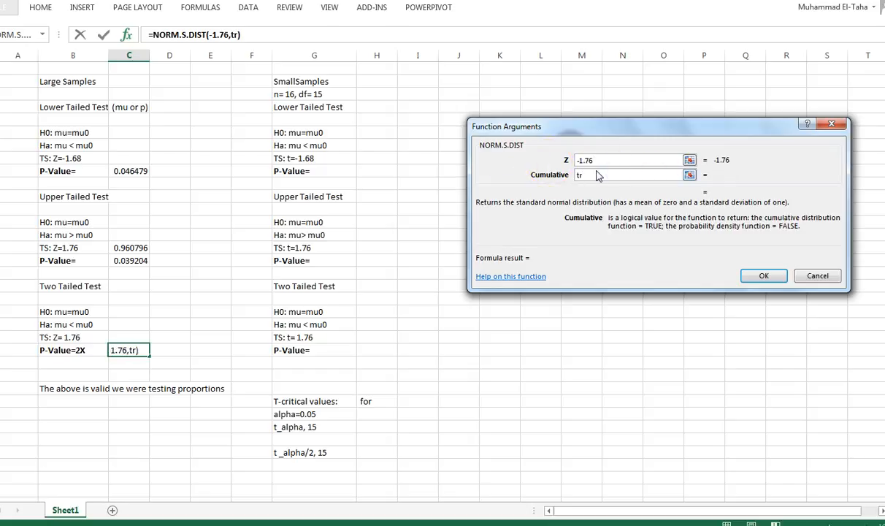
type("true")
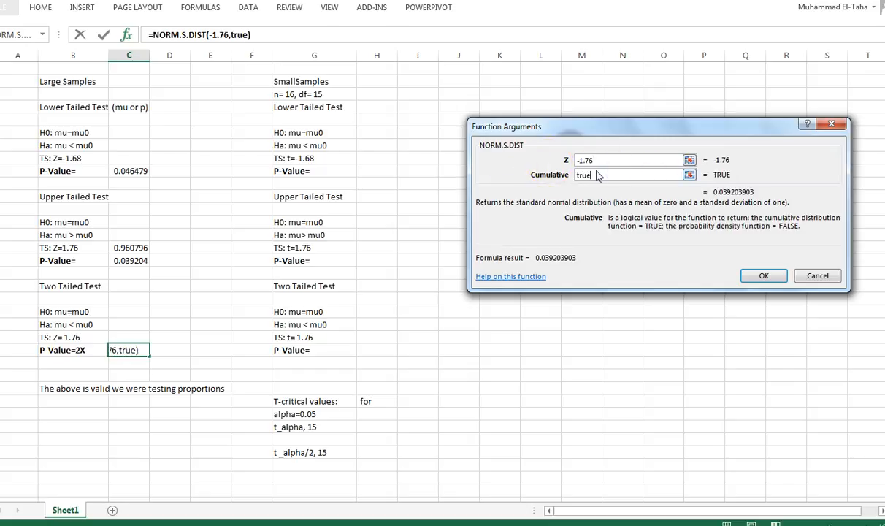
left_click(759, 275)
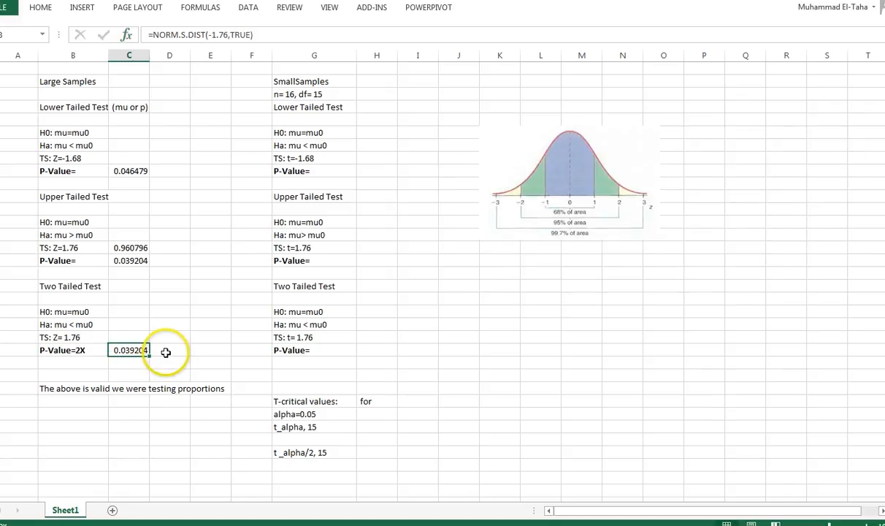
- Calculate the large-sample two-tailed p-value in the cell beside the one-tail probability with the formula =2*C23
left_click(165, 351)
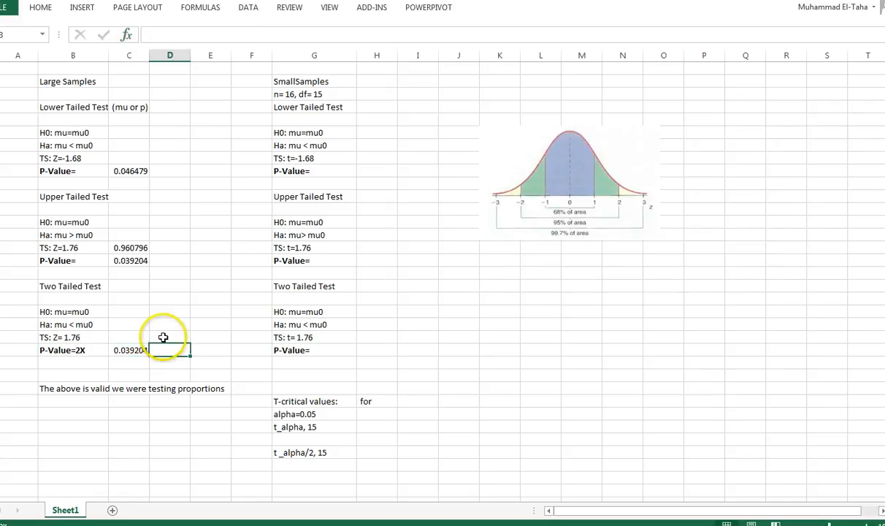
left_click(147, 35)
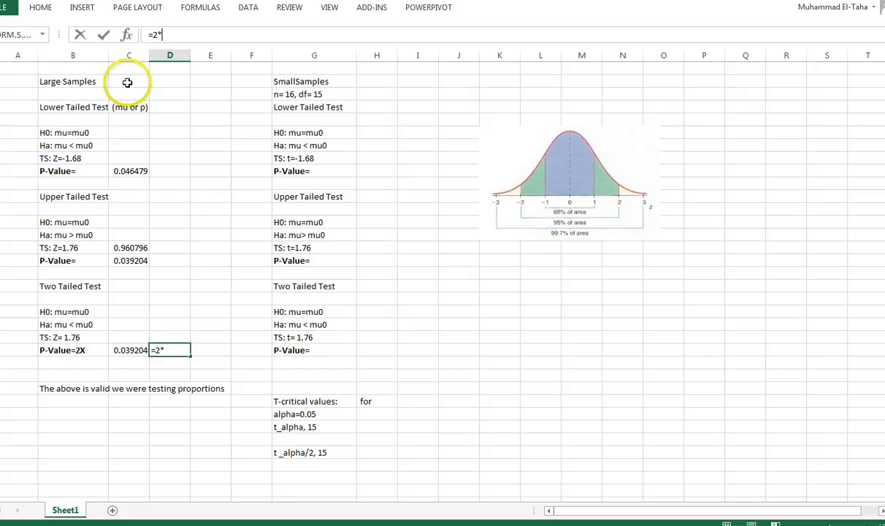
left_click(130, 350)
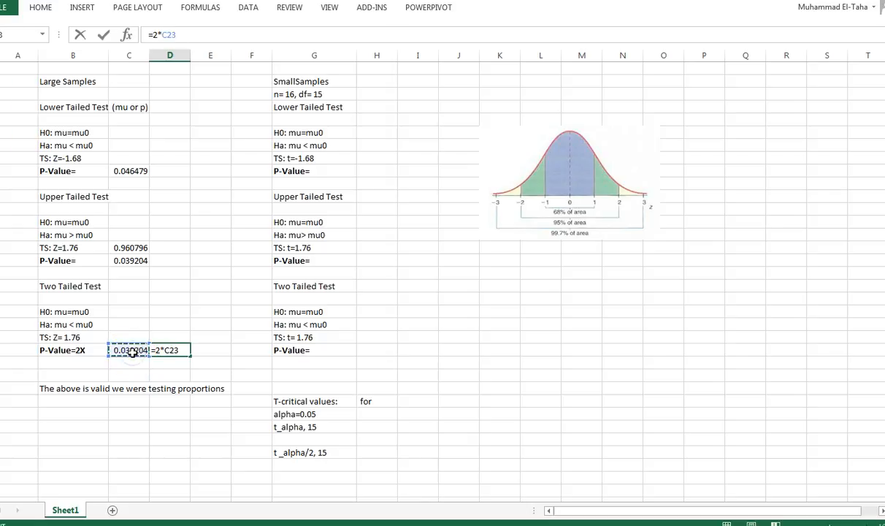
key("Return")
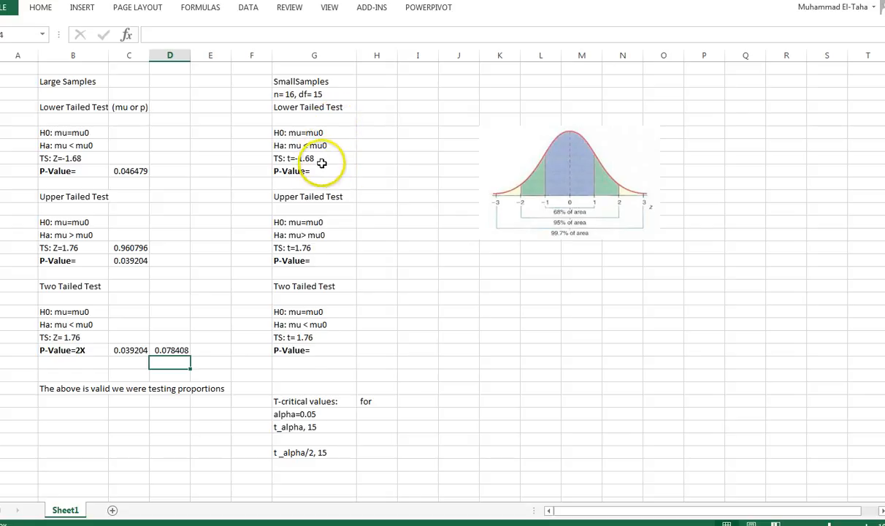
- Calculate the small-sample lower-tailed p-value beside its label using T.DIST with X -1.68, Deg_freedom 15 and Cumulative true
left_click(366, 171)
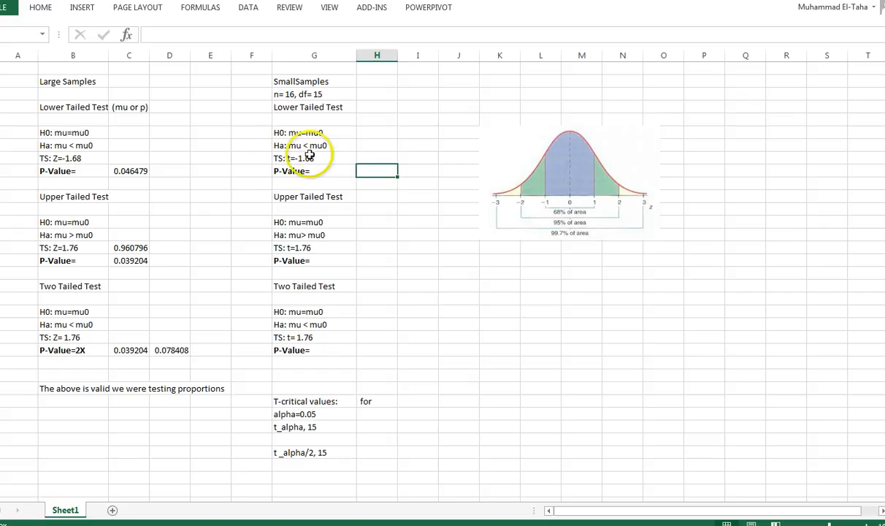
left_click(134, 38)
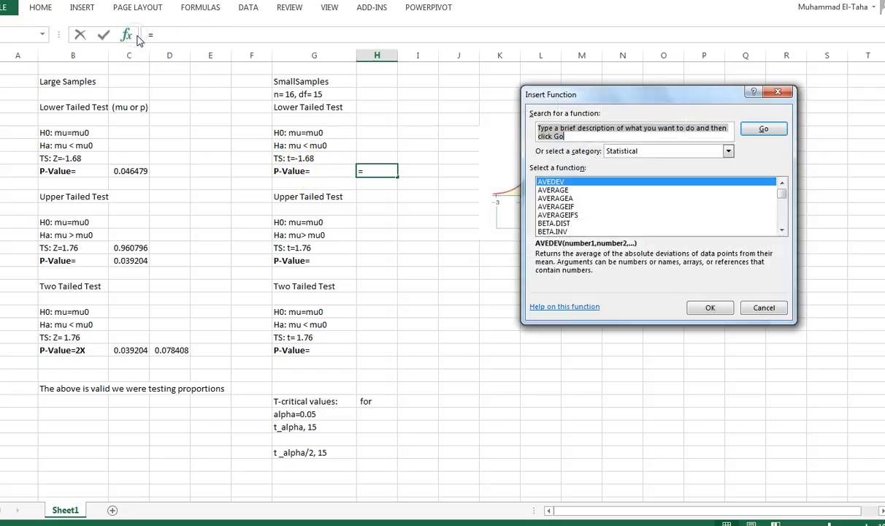
mouse_move(781, 197)
left_mouse_down()
mouse_move(788, 226)
mouse_move(785, 197)
mouse_move(785, 208)
left_mouse_up()
left_click(781, 187)
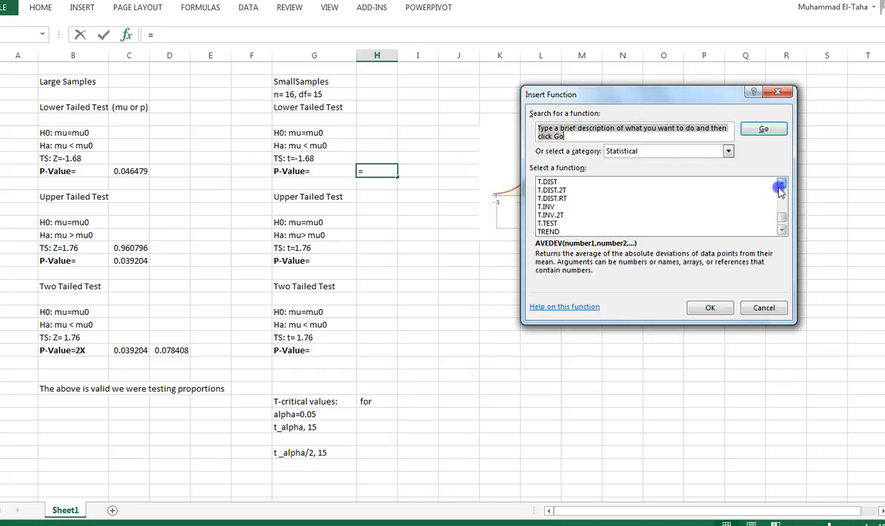
left_click(780, 186)
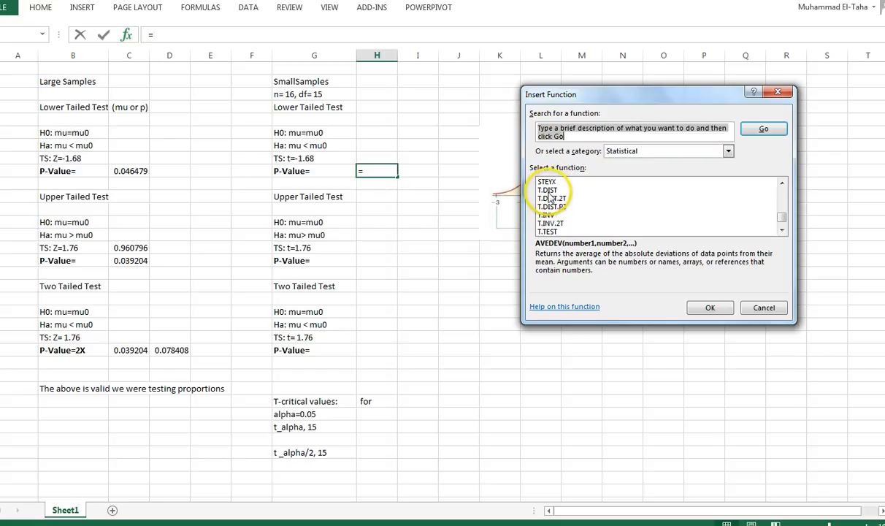
left_click(549, 191)
double_click(549, 190)
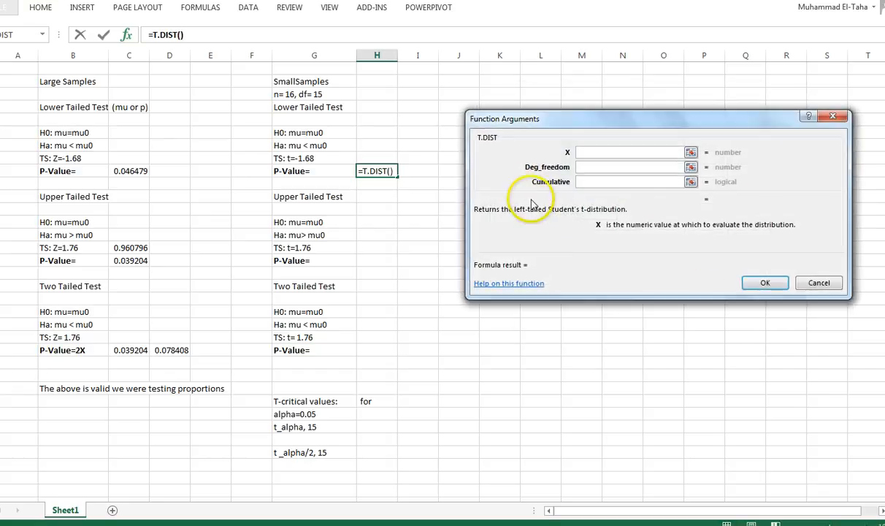
left_click(581, 154)
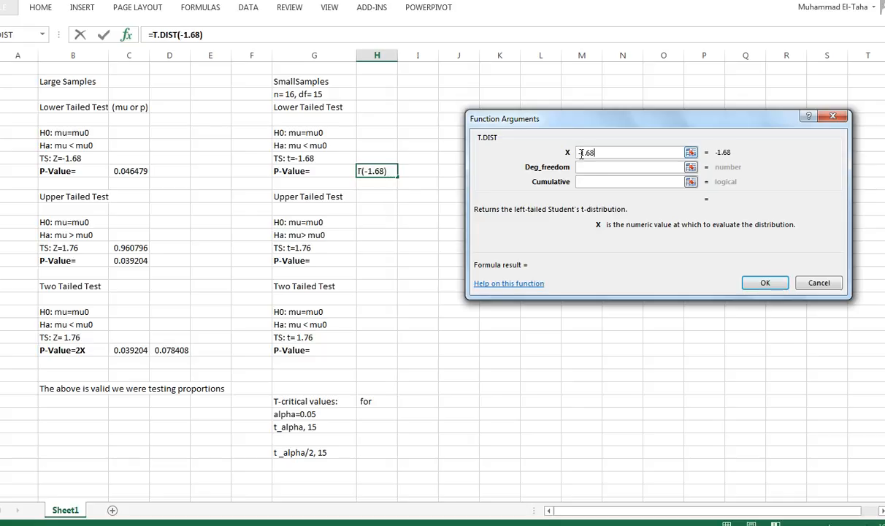
left_click(587, 167)
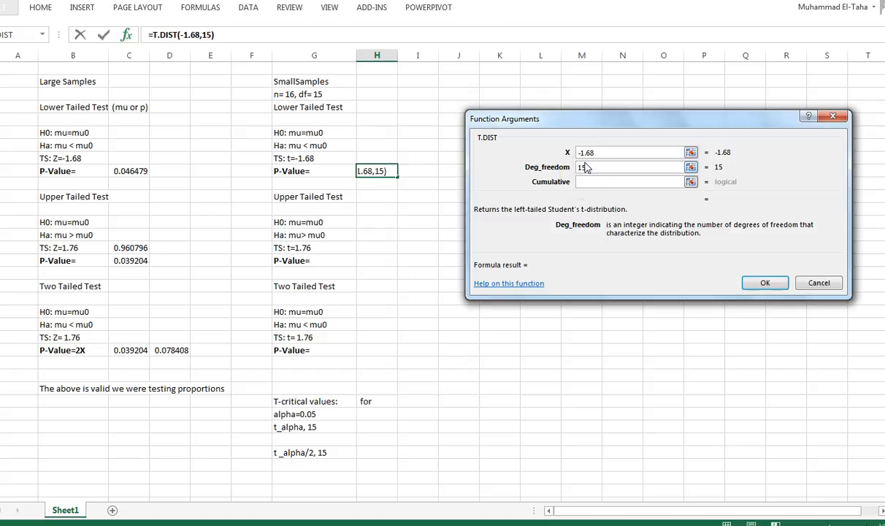
left_click(593, 182)
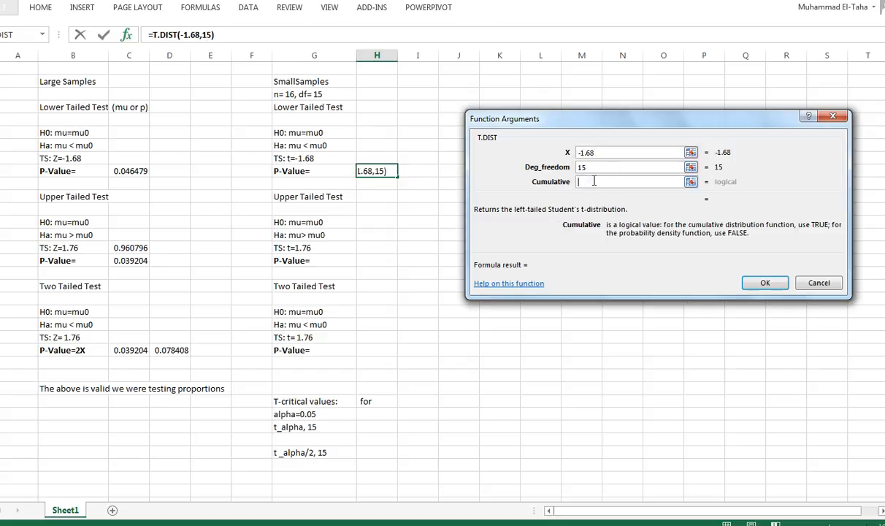
type("true")
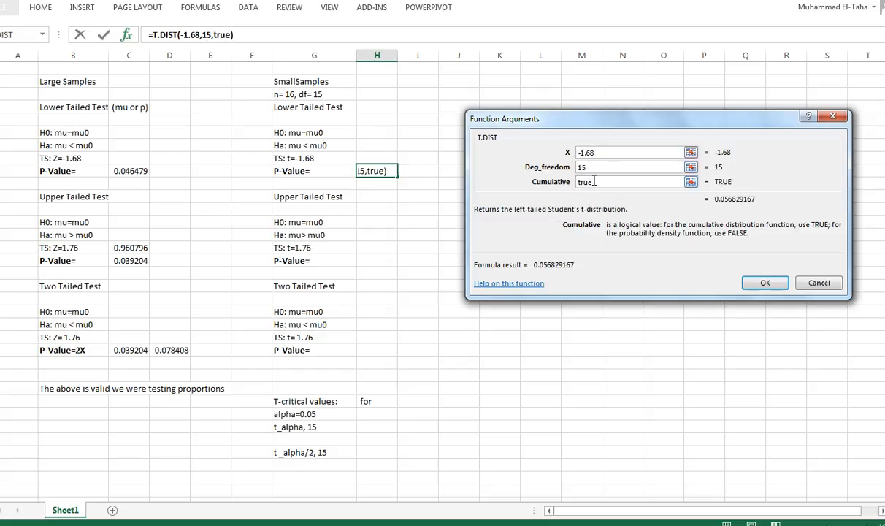
left_click(761, 284)
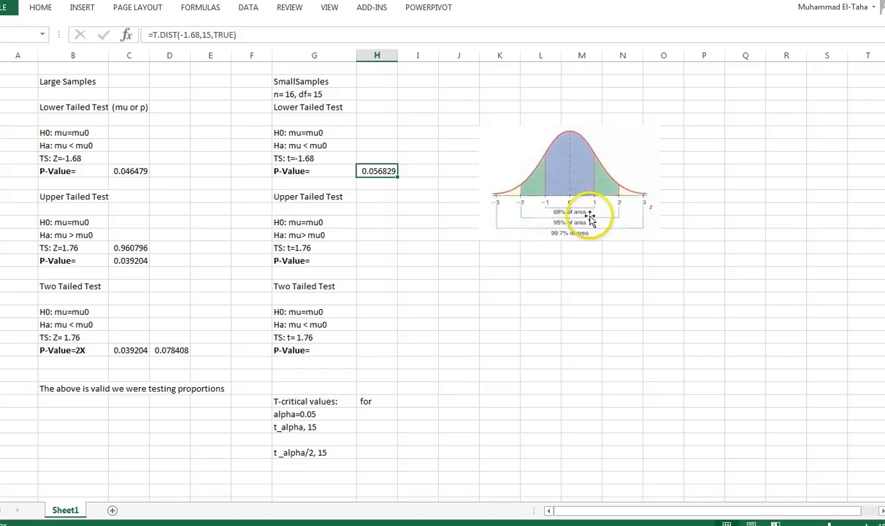
- Calculate the small-sample upper-tailed p-value beside its label using T.DIST.RT with X 1.76 and Deg_freedom 15
left_click(371, 261)
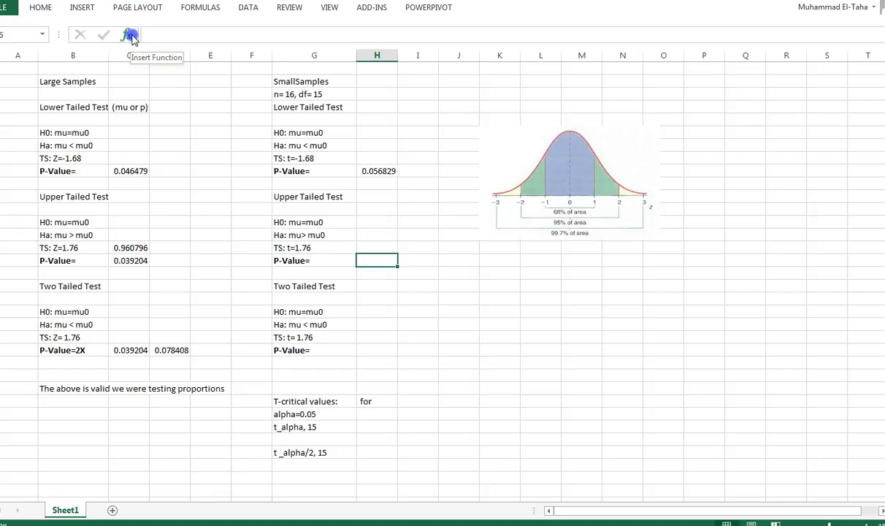
left_click(128, 35)
left_click(782, 219)
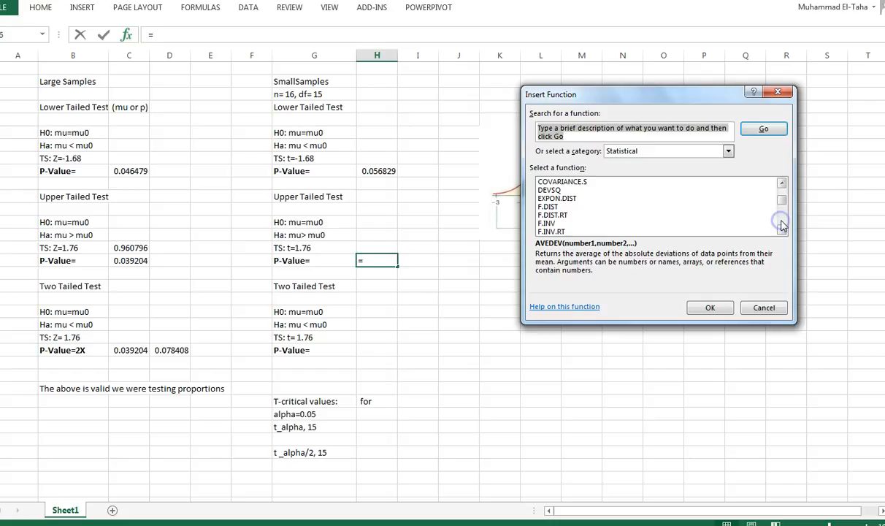
left_click(782, 230)
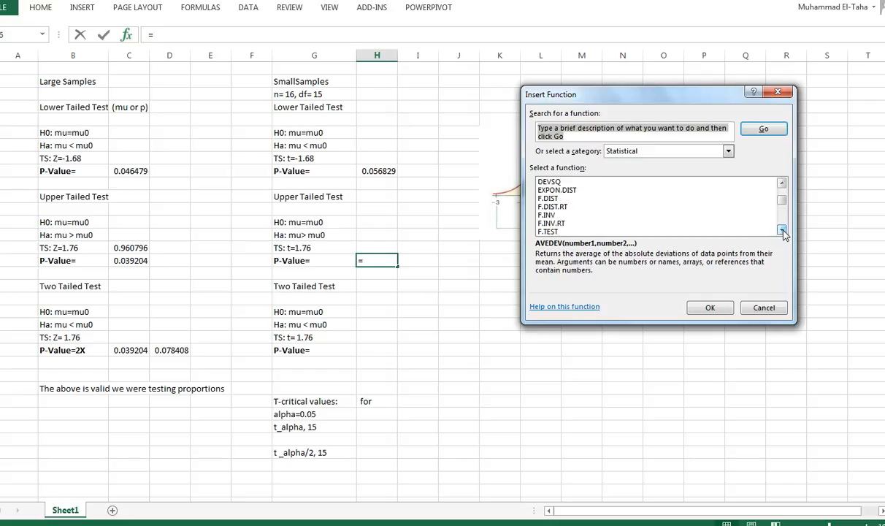
left_click_drag(783, 231, 783, 230)
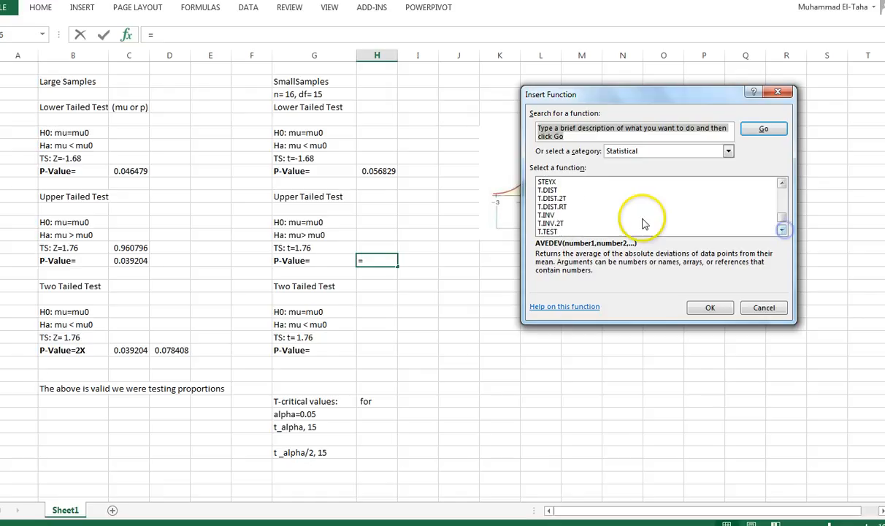
double_click(552, 207)
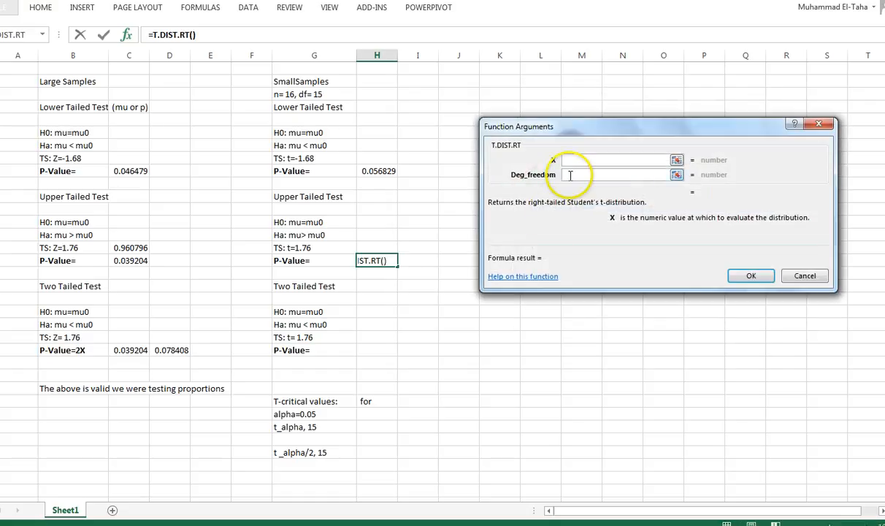
left_click(570, 159)
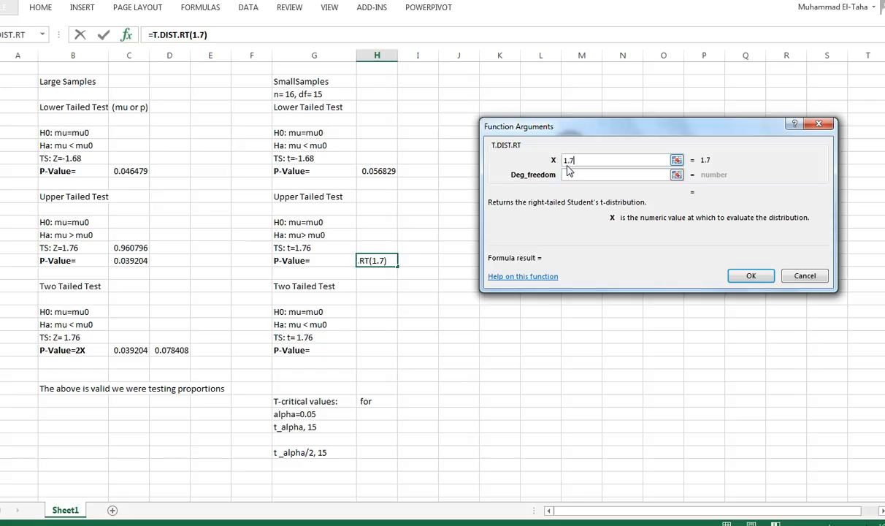
left_click(569, 174)
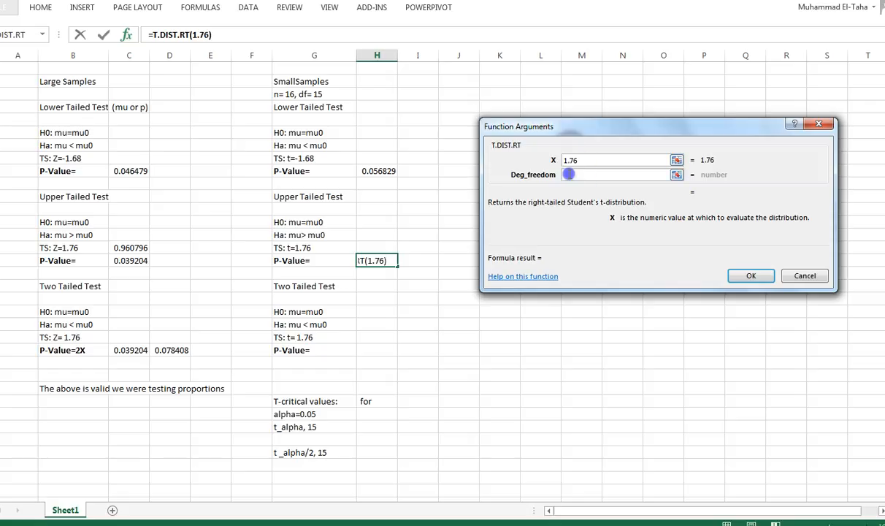
type("15")
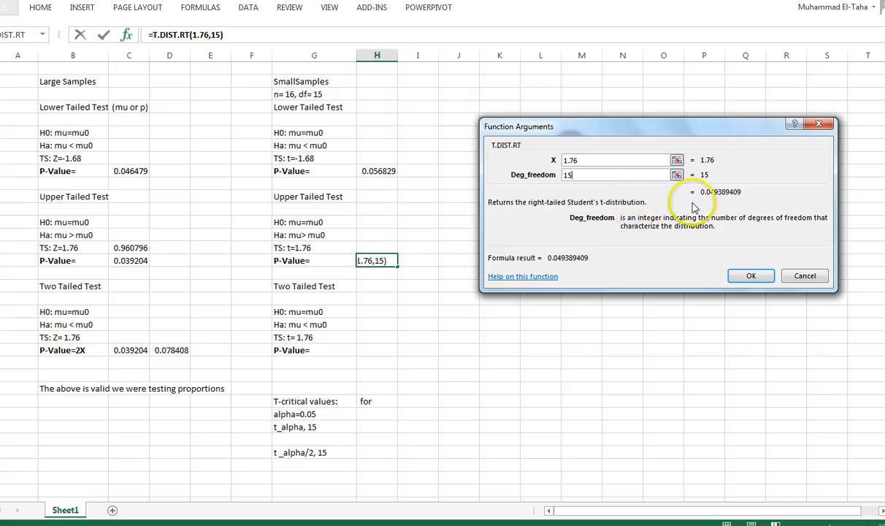
left_click(751, 277)
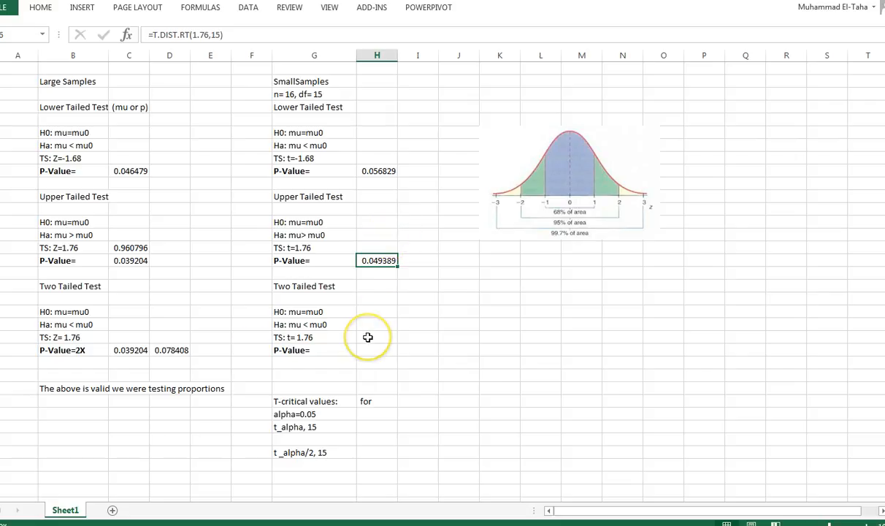
- Correct the alternative hypothesis in both two-tailed tests, small and large samples, to read "Ha: mu not= mu0"
left_click(306, 326)
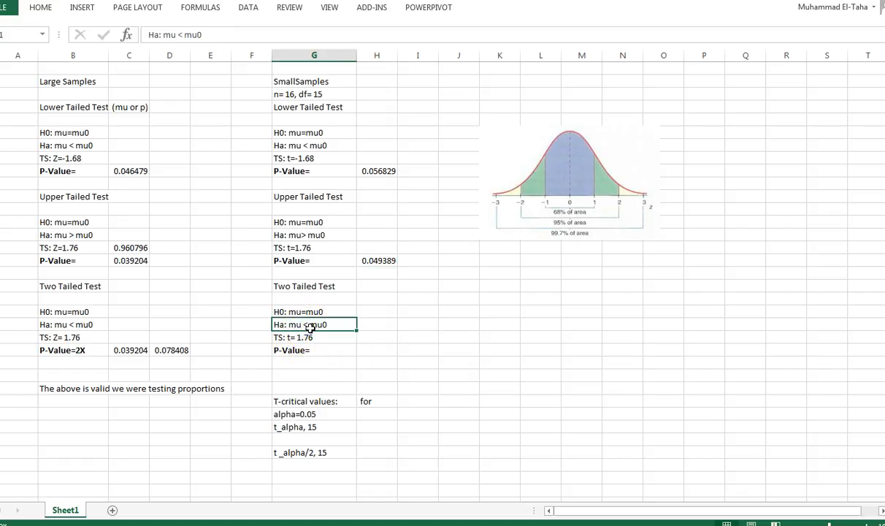
double_click(311, 327)
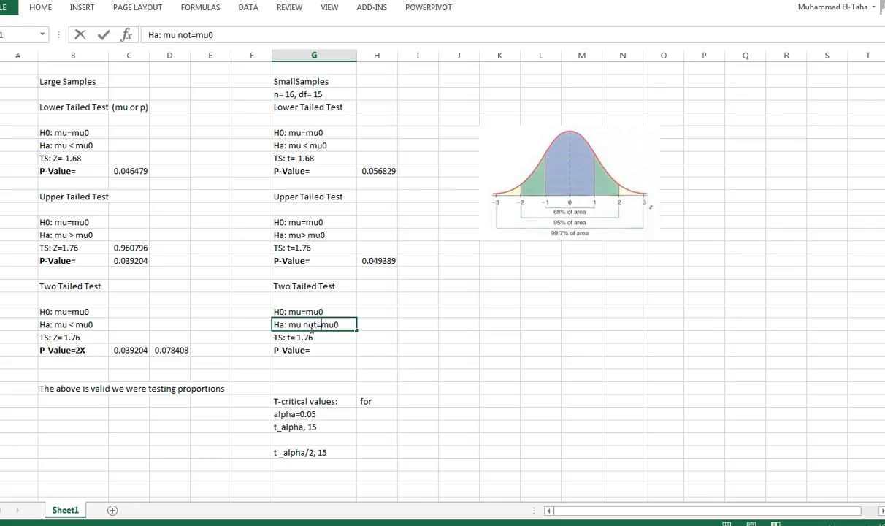
left_click(73, 326)
double_click(71, 327)
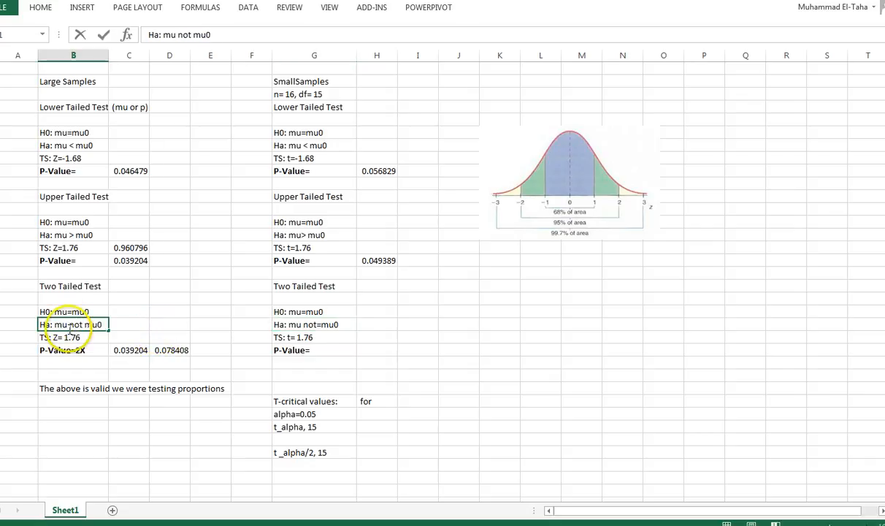
- Calculate the small-sample two-tailed p-value beside its label using T.DIST.2T with X 1.76 and Deg_freedom 15
left_click(370, 351)
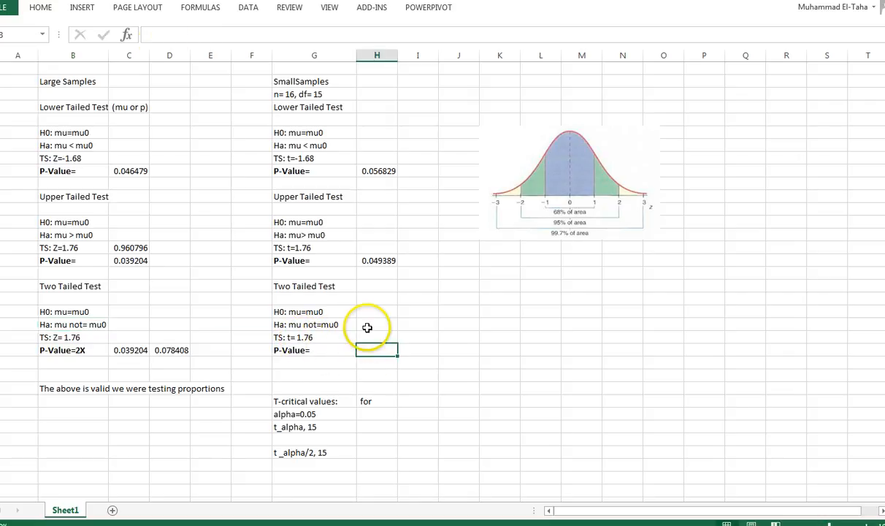
left_click(129, 37)
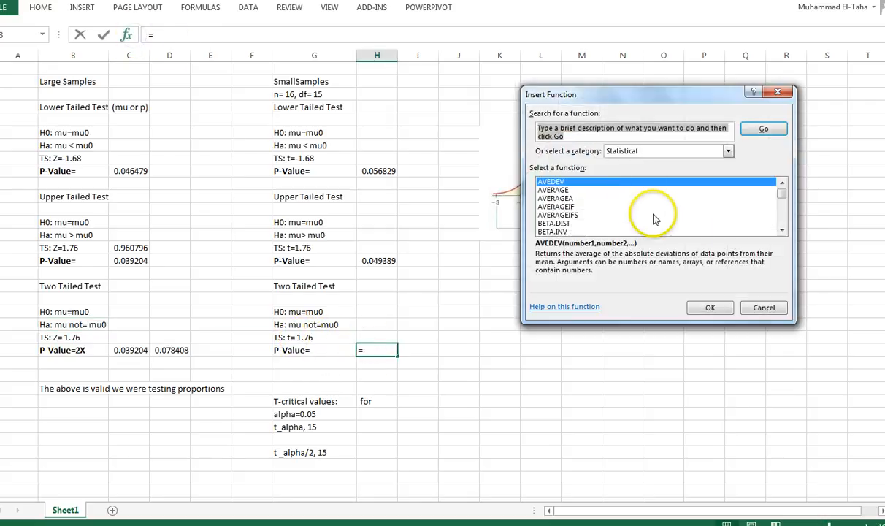
left_click_drag(783, 191, 788, 220)
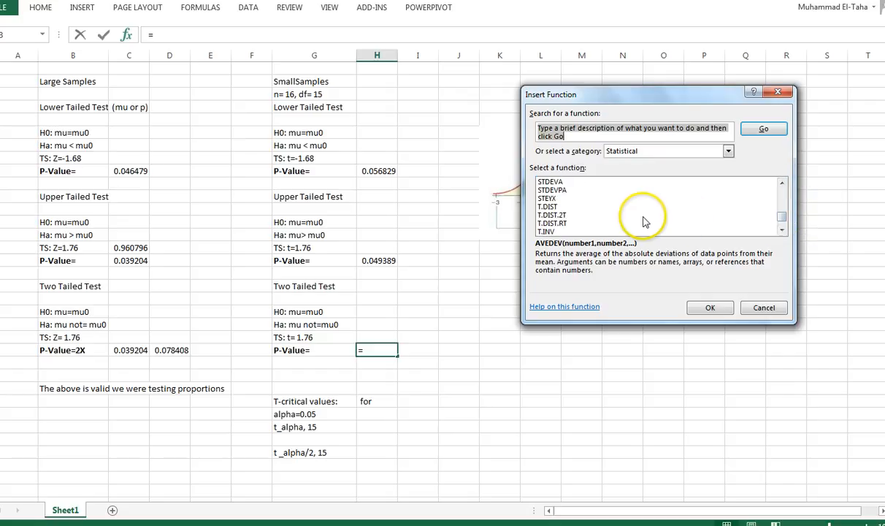
left_click(552, 215)
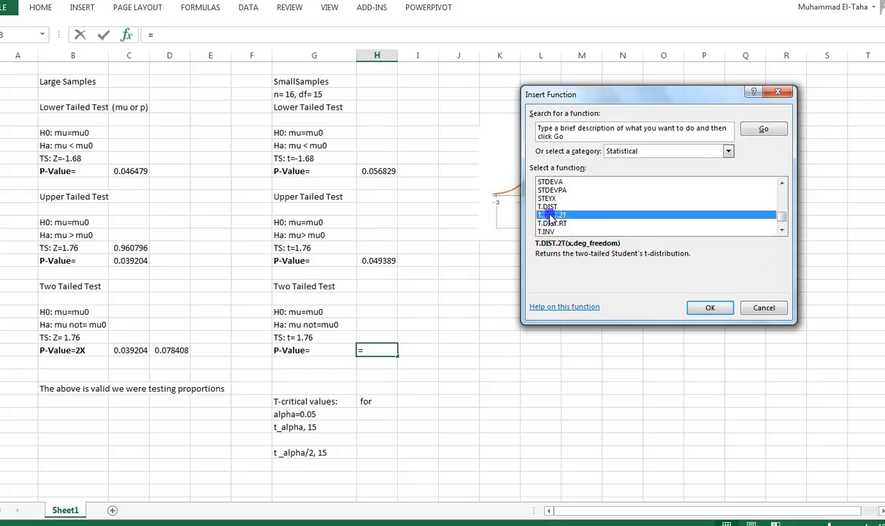
double_click(551, 216)
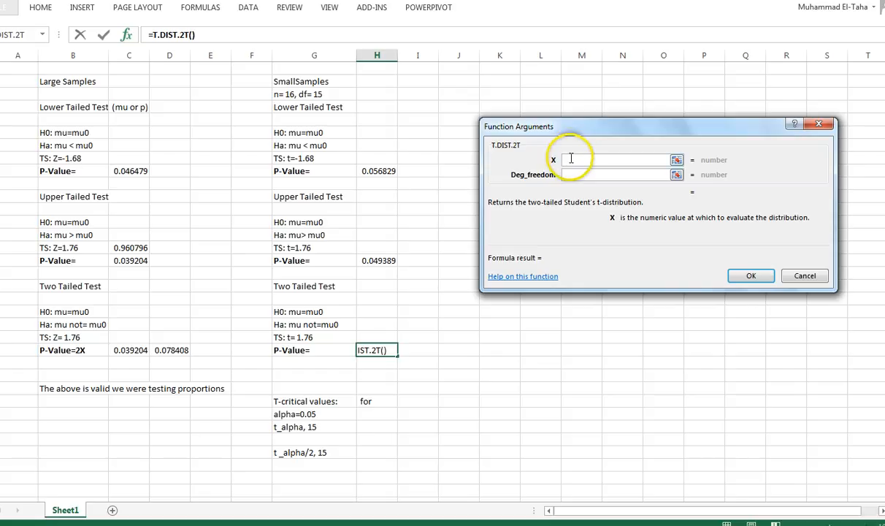
left_click(570, 159)
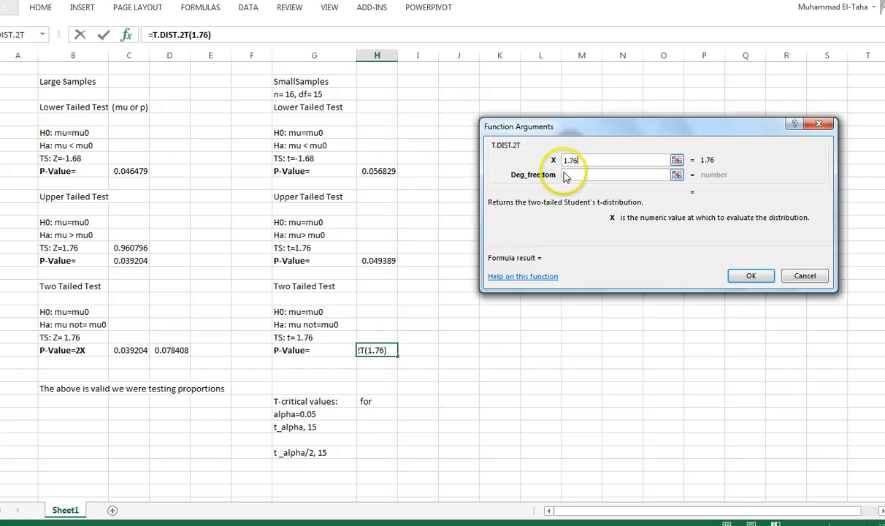
left_click(565, 174)
type("15")
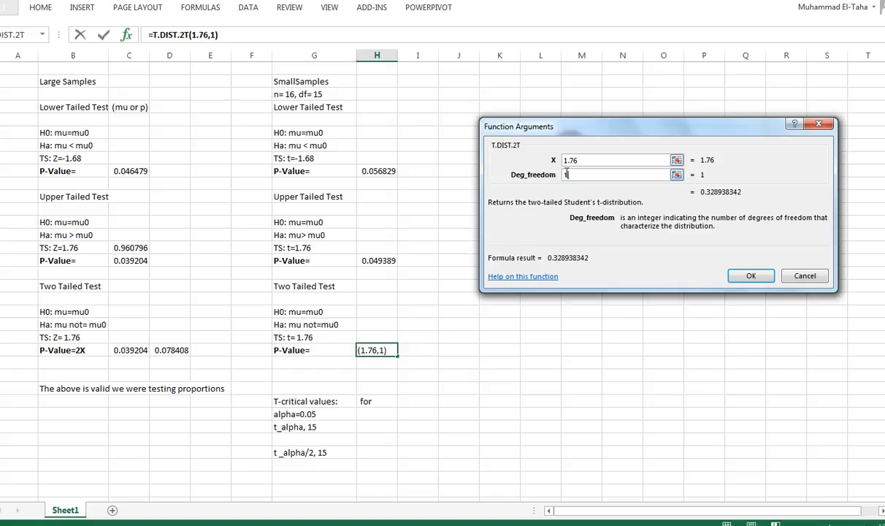
left_click(745, 275)
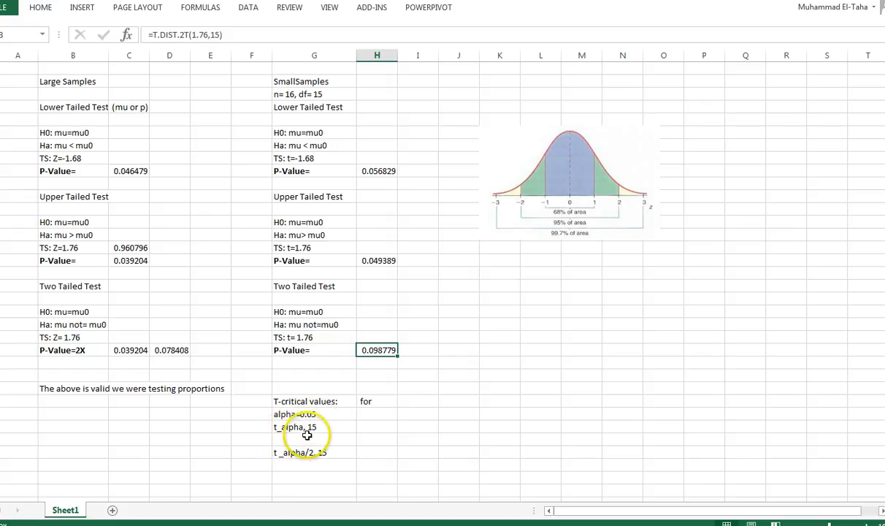
- Calculate the lower-tailed critical value beside "t_alpha, 15" using T.INV with Probability .05 and Deg_freedom 15
left_click(372, 430)
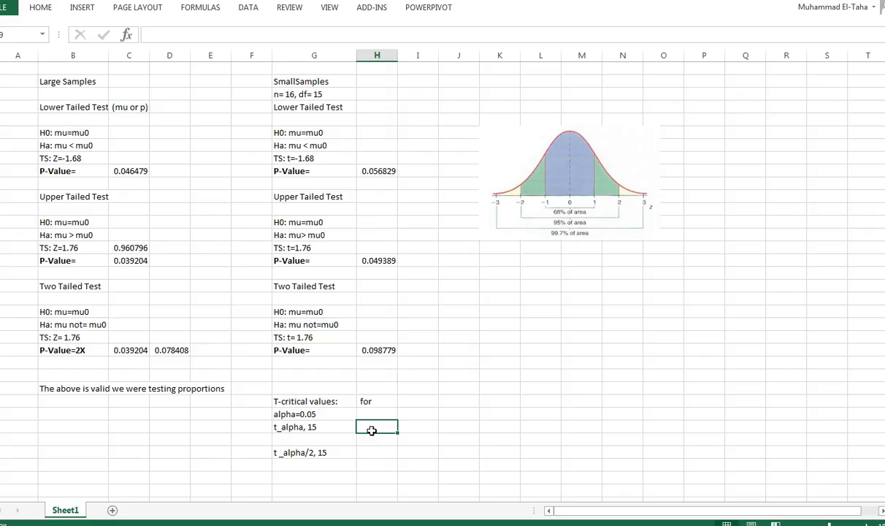
left_click(127, 36)
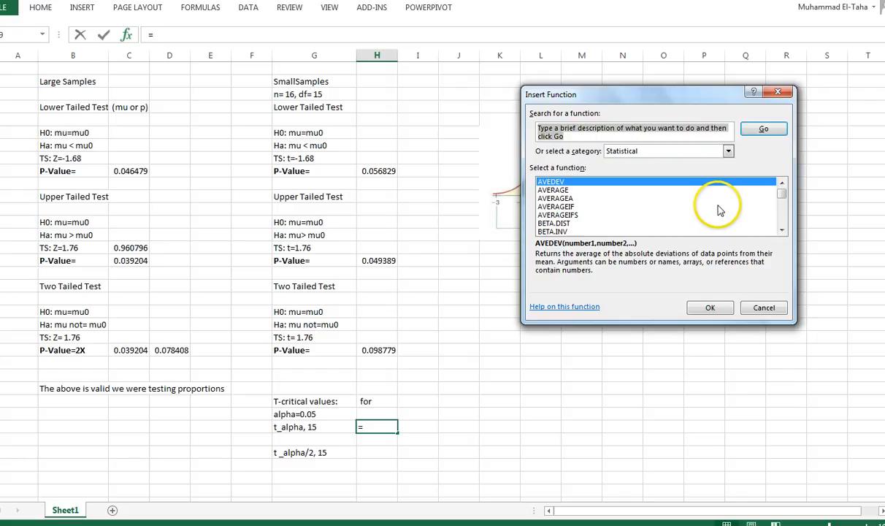
left_click_drag(782, 194, 782, 229)
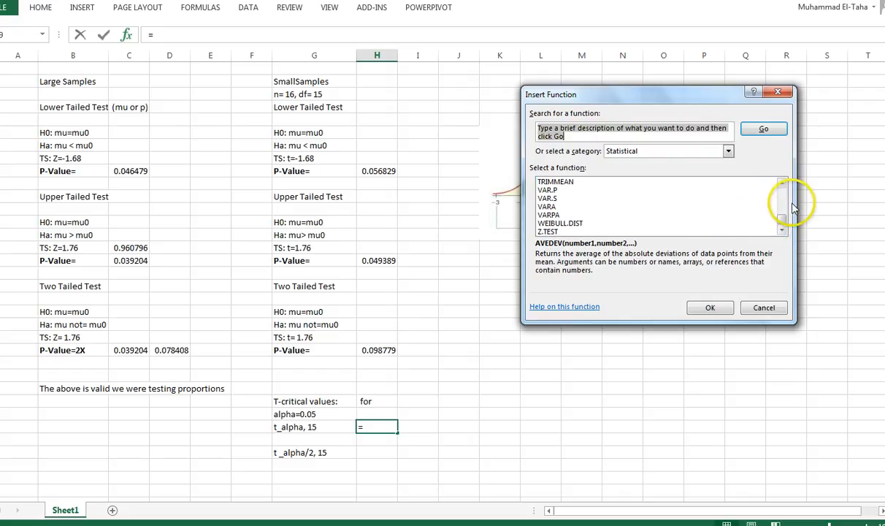
left_click(782, 203)
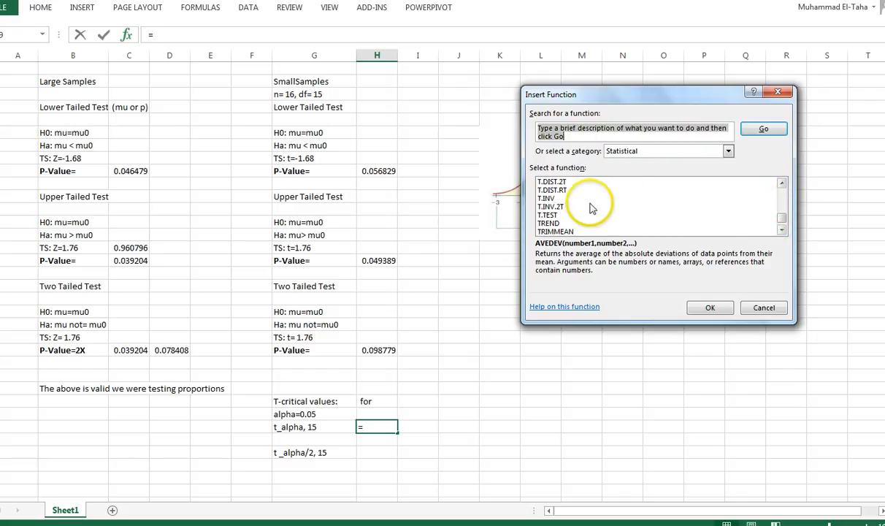
left_click(549, 199)
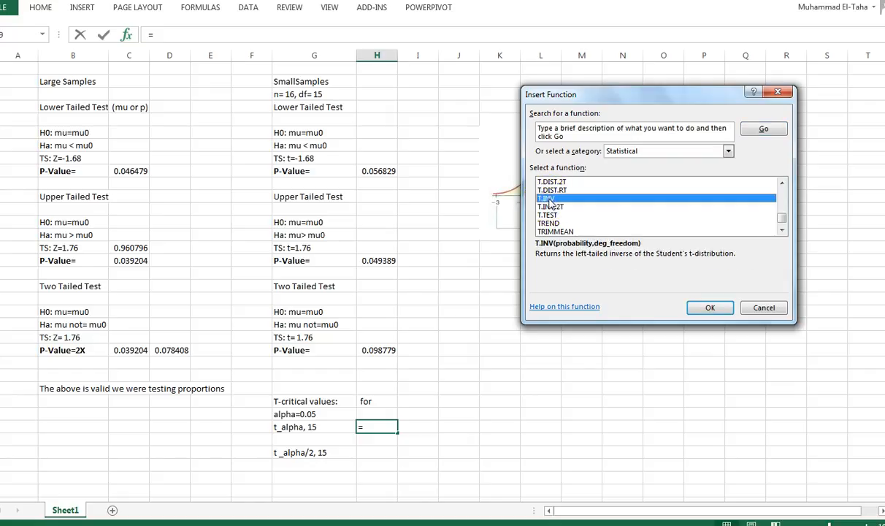
left_click(707, 308)
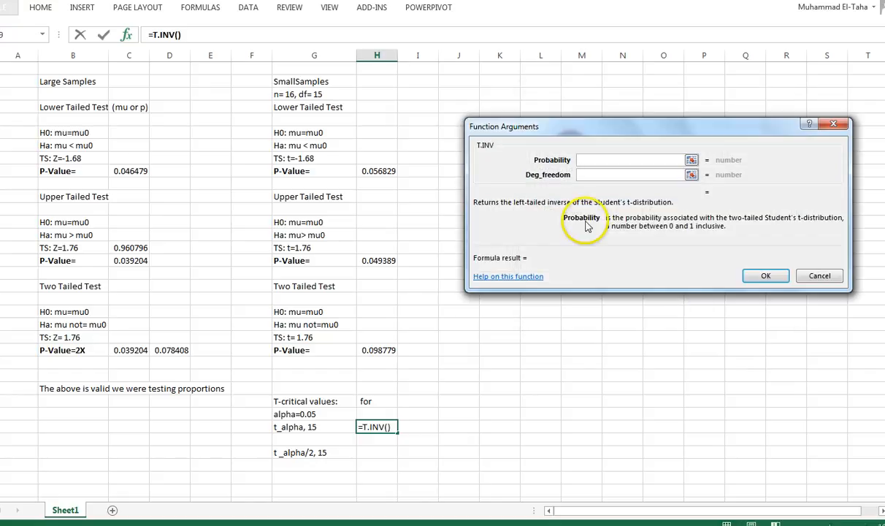
left_click(587, 160)
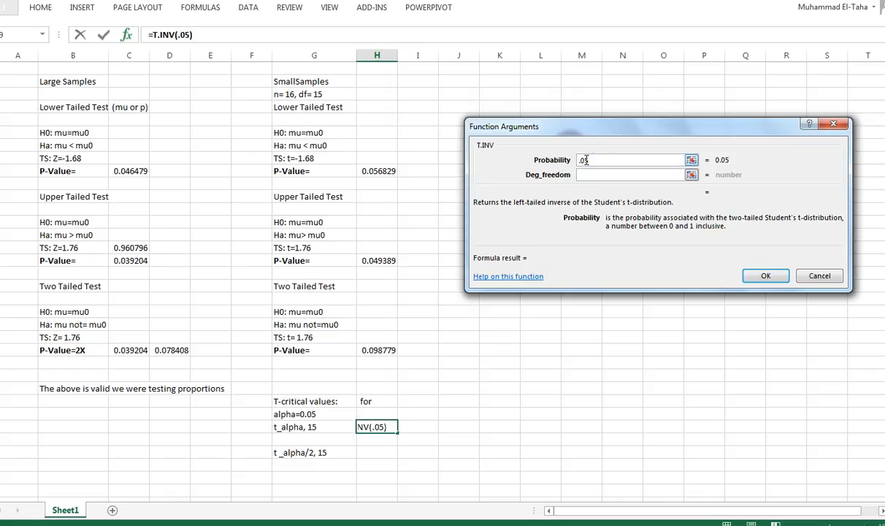
left_click(590, 175)
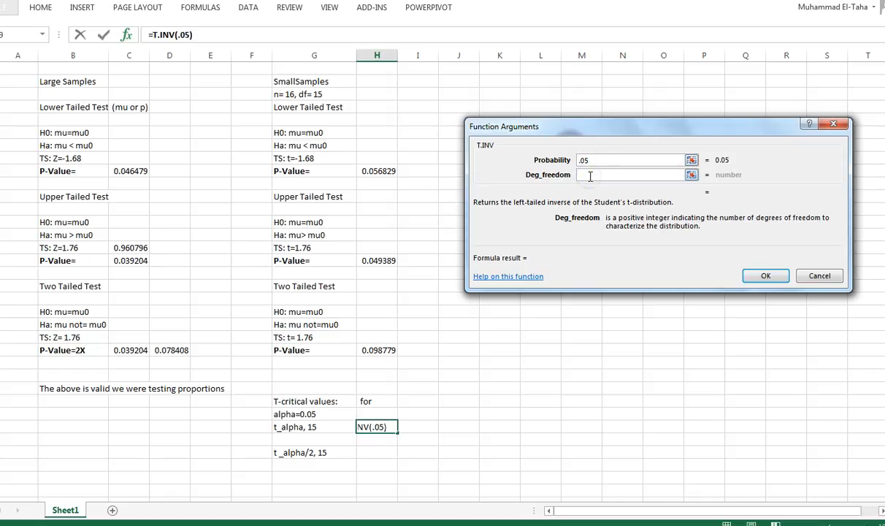
type("15")
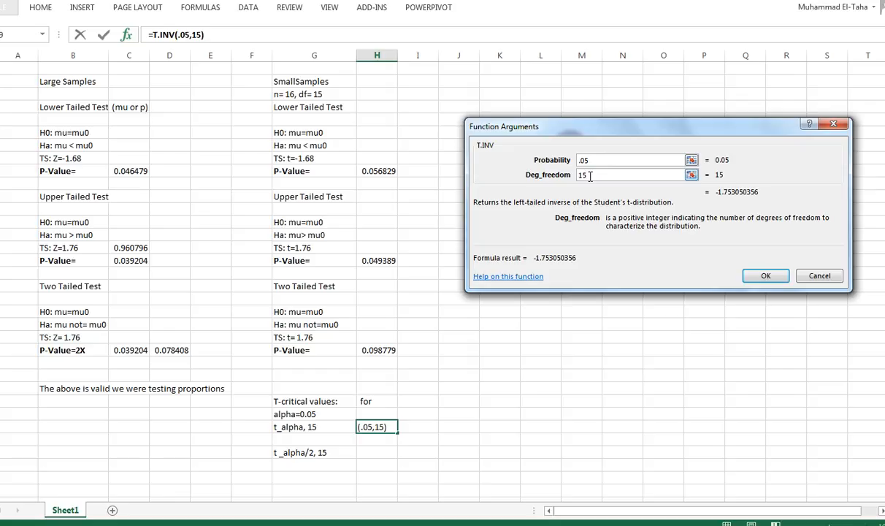
left_click(764, 277)
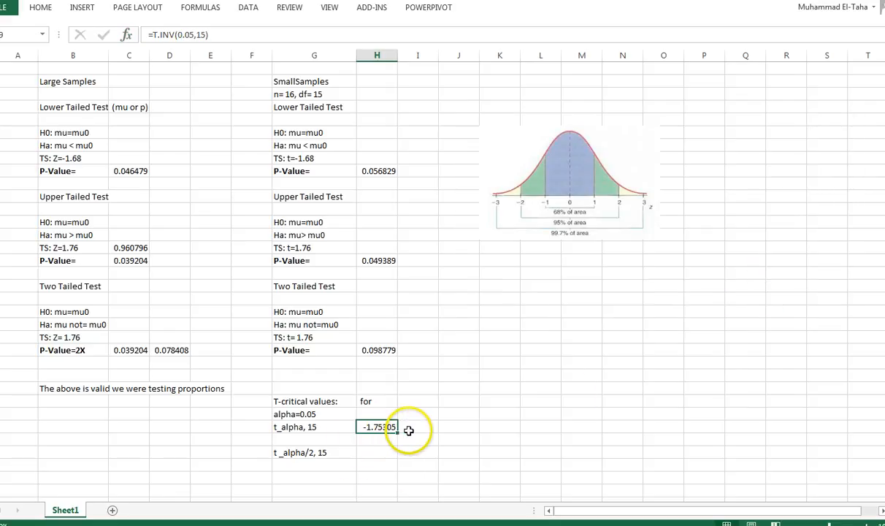
- Annotate the t_alpha value in column J with "for left tailed test", and add 1.75 below it with the note "for a right tailed test."
left_click(444, 428)
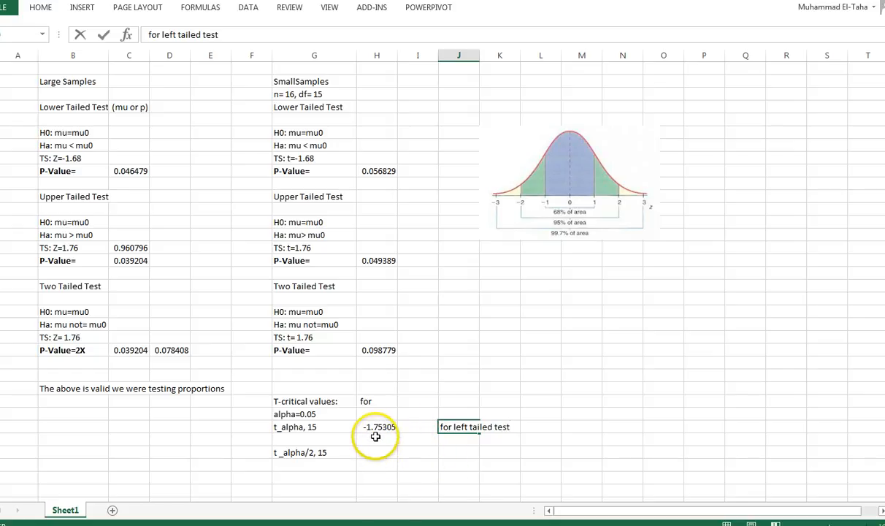
left_click(376, 437)
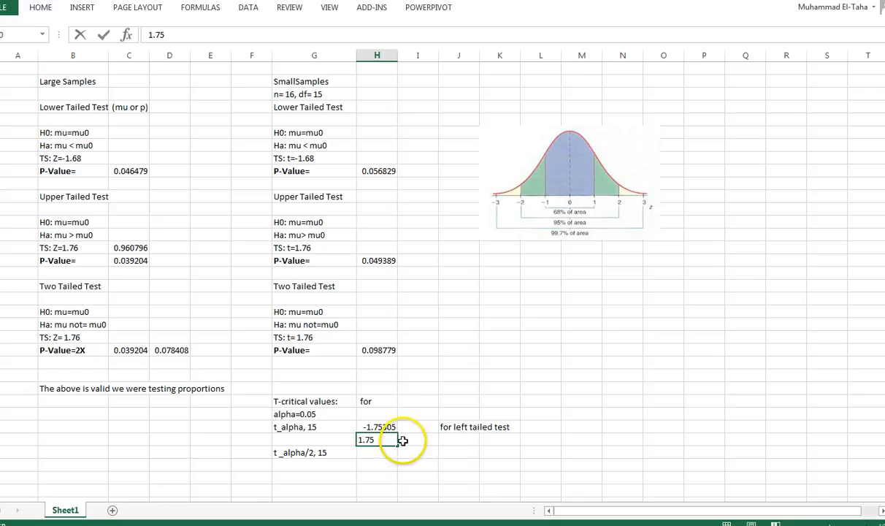
left_click(455, 440)
type("for ")
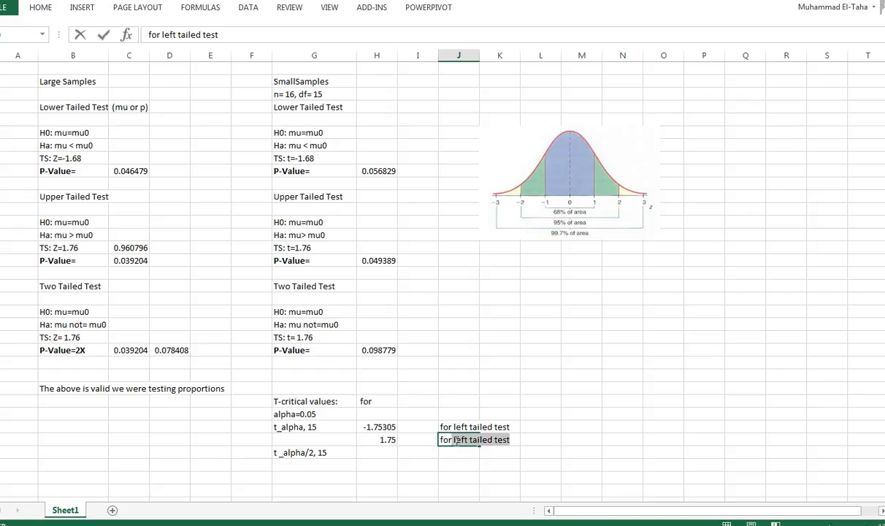
type("a righ")
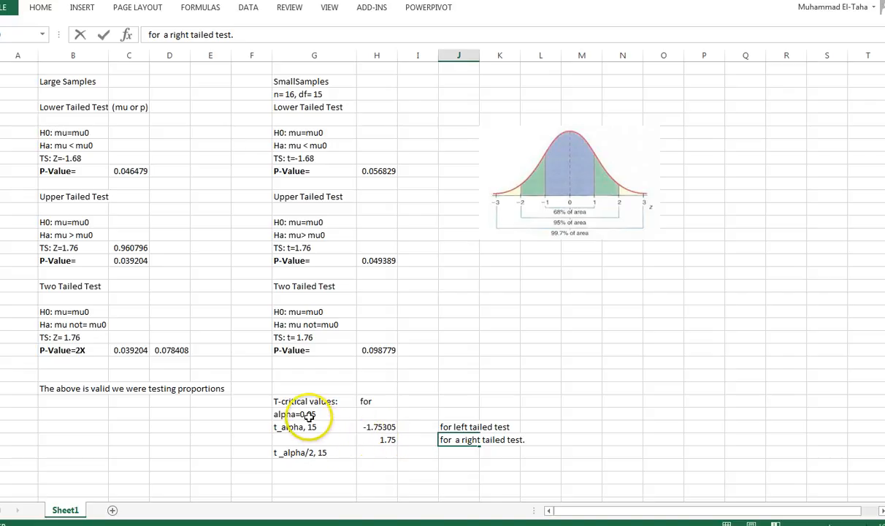
left_click(374, 427)
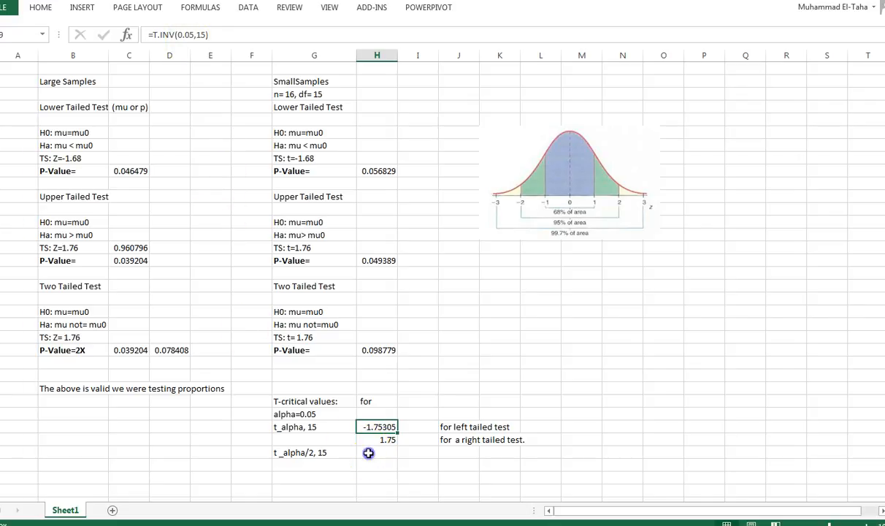
- Calculate the two-tailed critical value beside "t_alpha/2, 15" using T.INV.2T with Probability .05 and Deg_freedom 15
left_click(367, 452)
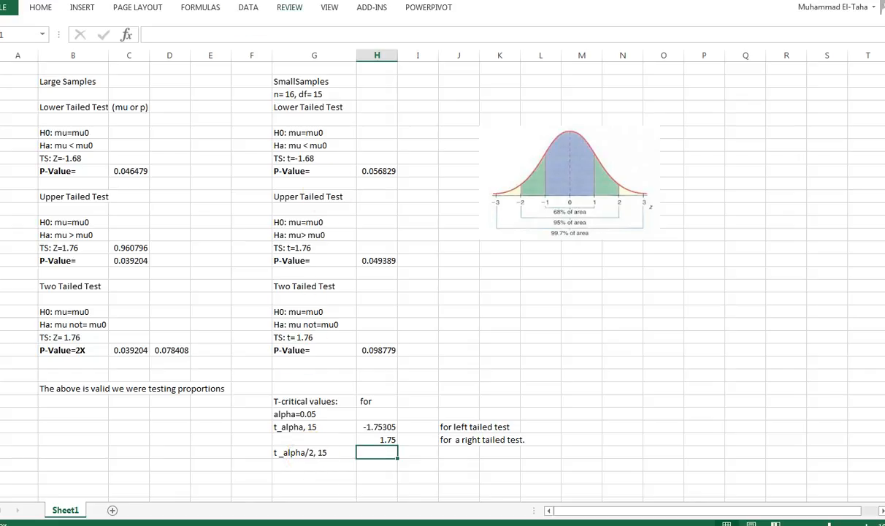
left_click(129, 35)
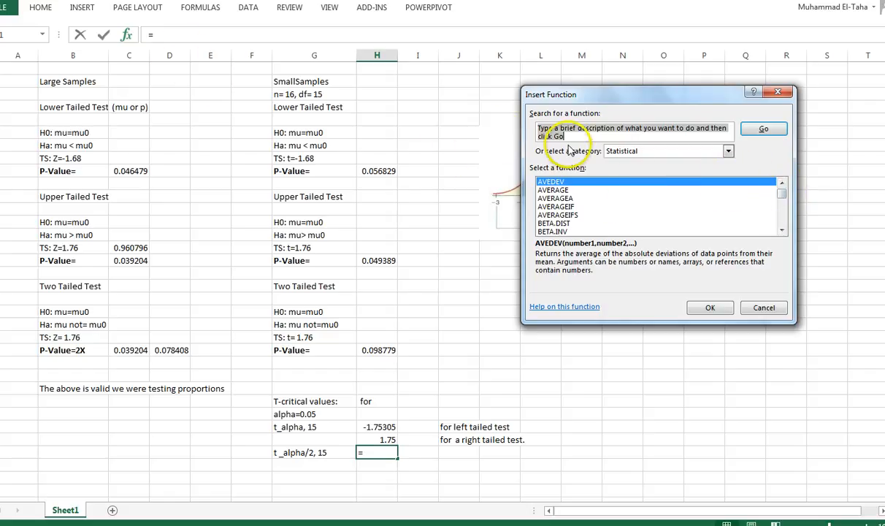
left_click_drag(782, 192, 786, 222)
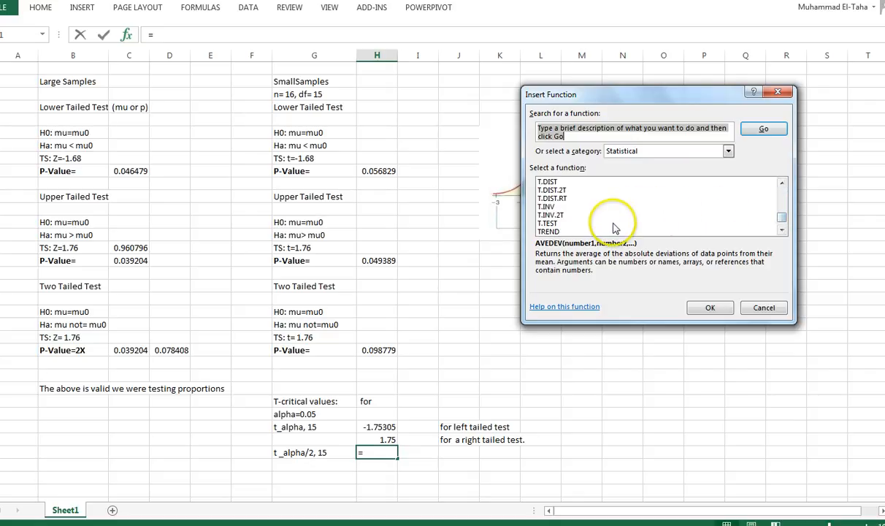
left_click(551, 215)
double_click(551, 214)
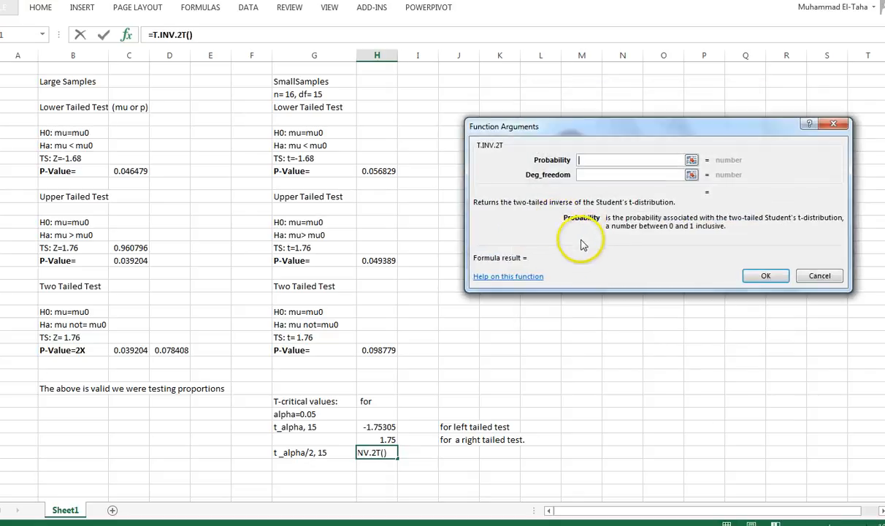
left_click(582, 158)
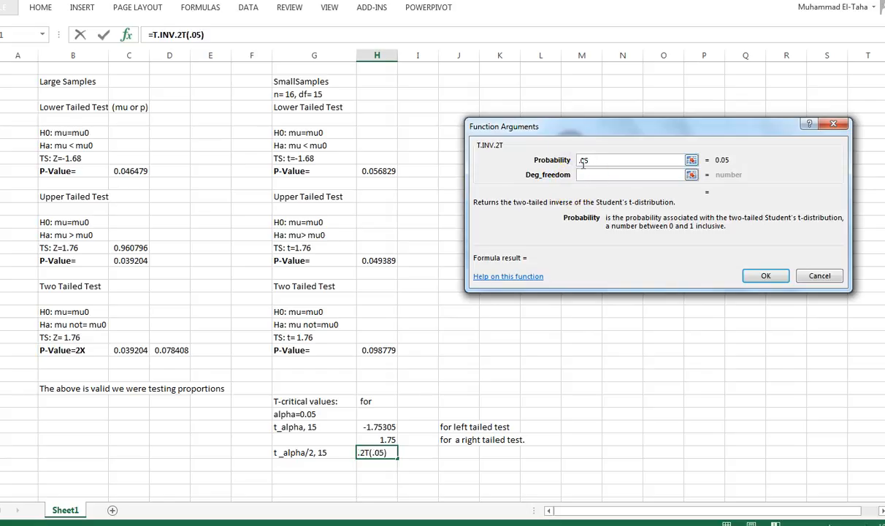
left_click(600, 173)
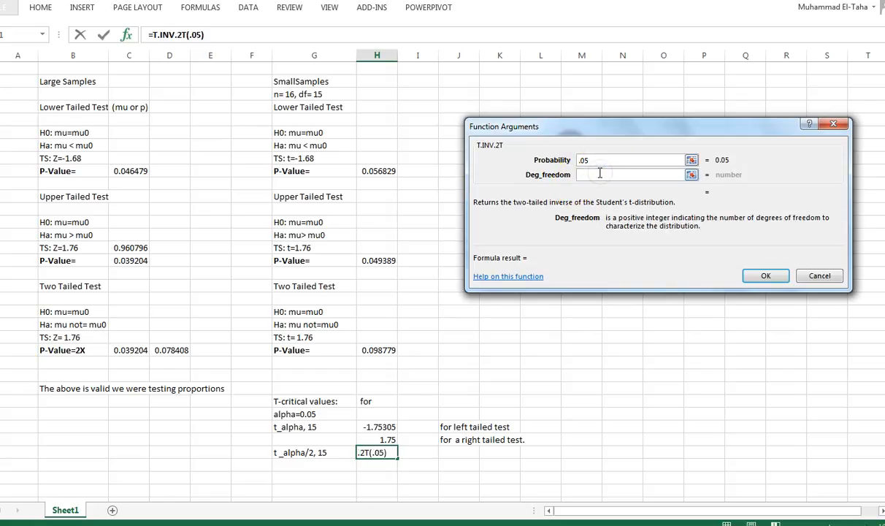
type("15")
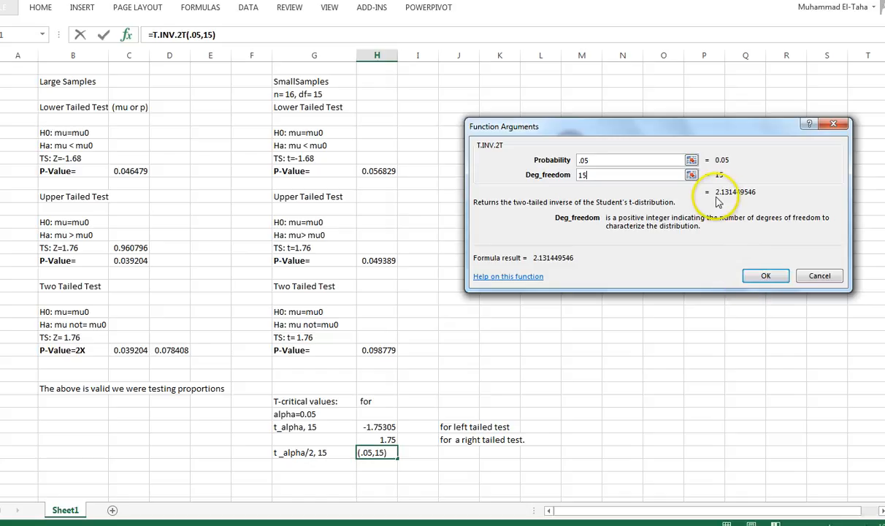
left_click(765, 276)
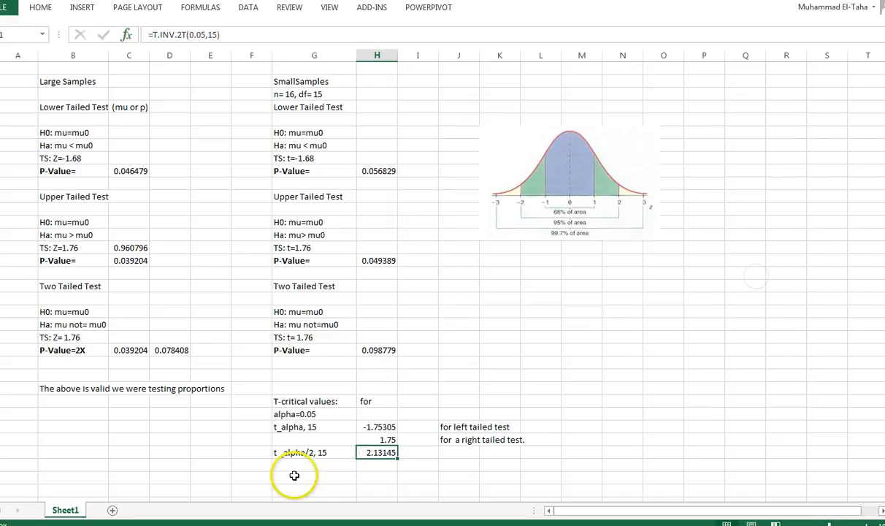